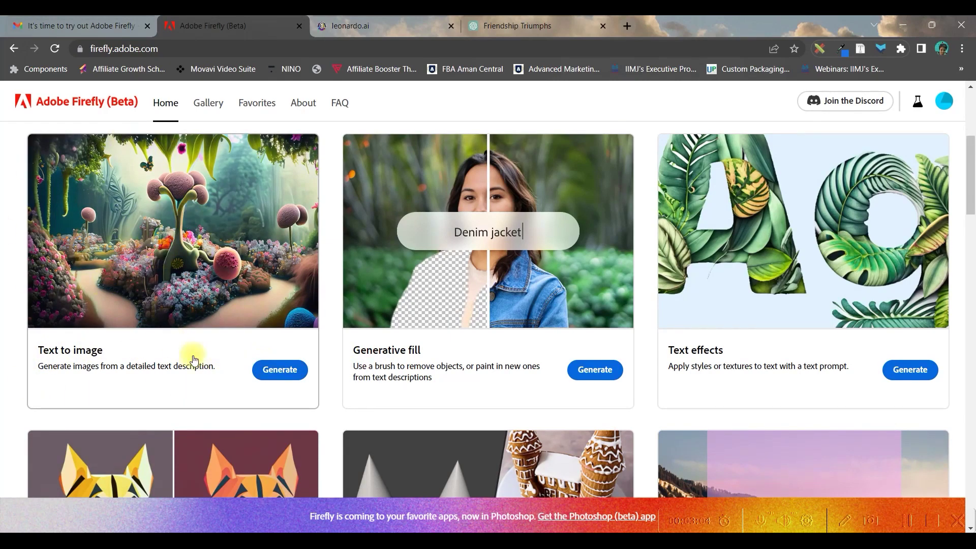
In Text to image, reuse the gallery prompt 'interior design living room with a lot of plants'
{"action": "left_click", "coordinate": [268, 377]}
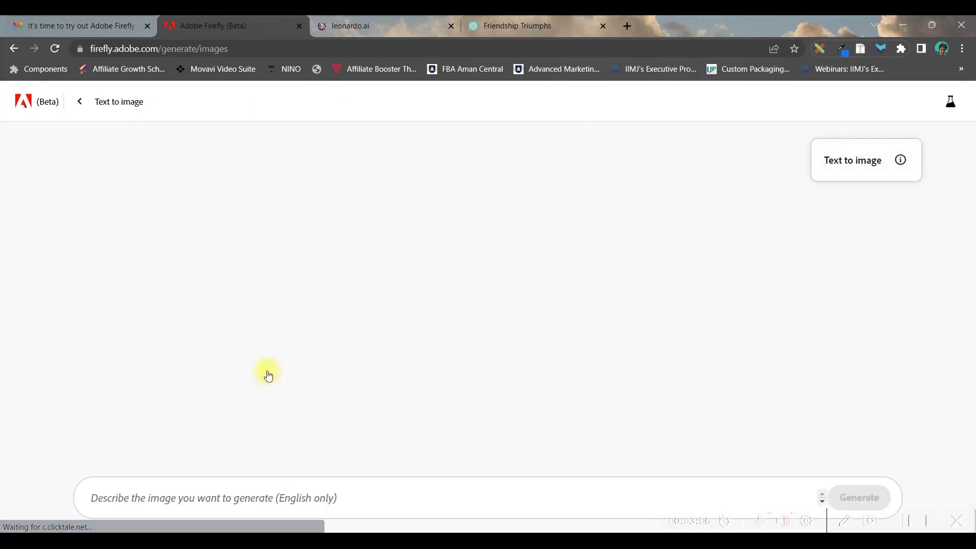
{"action": "scroll", "coordinate": [335, 285], "scroll_direction": "down", "scroll_amount": 5}
{"action": "scroll", "coordinate": [339, 298], "scroll_direction": "down", "scroll_amount": 20}
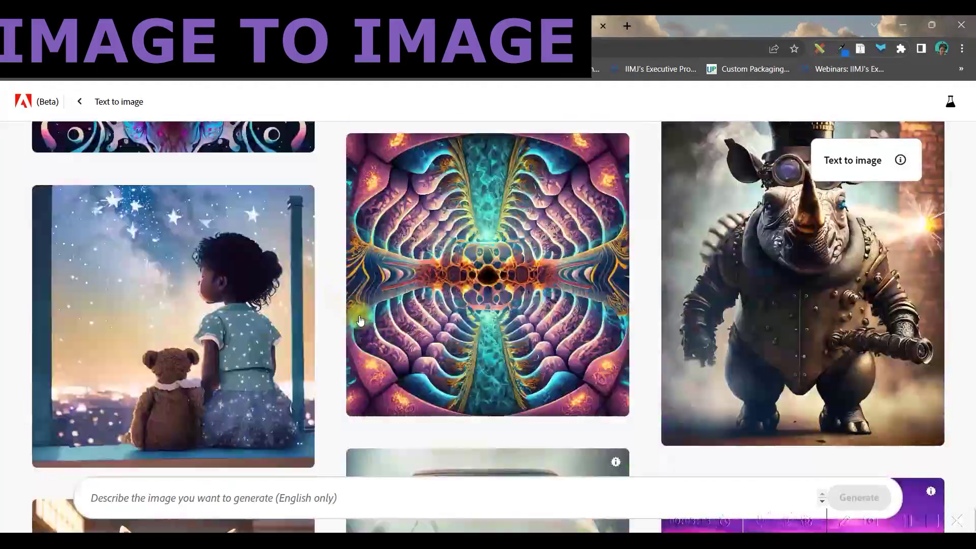
{"action": "scroll", "coordinate": [371, 325], "scroll_direction": "down", "scroll_amount": 20}
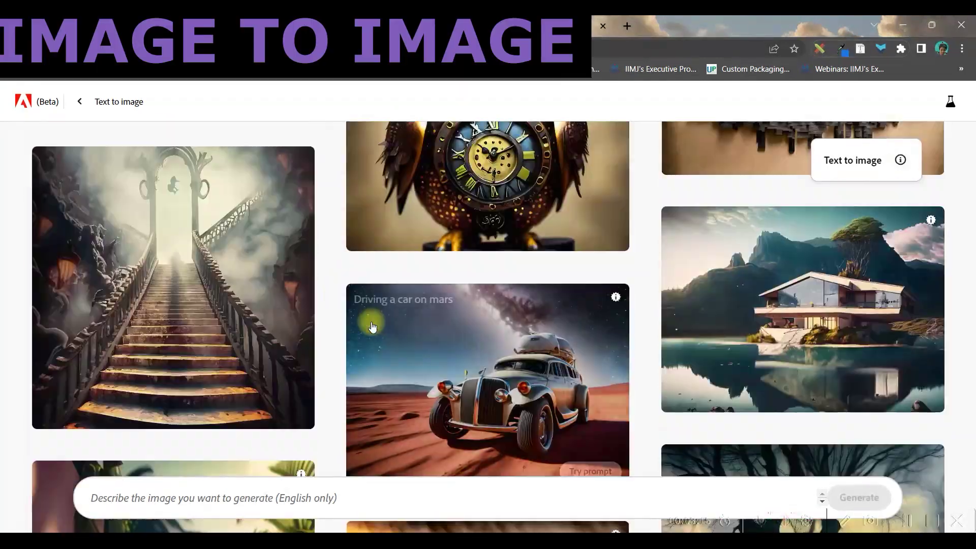
{"action": "scroll", "coordinate": [451, 279], "scroll_direction": "down", "scroll_amount": 15}
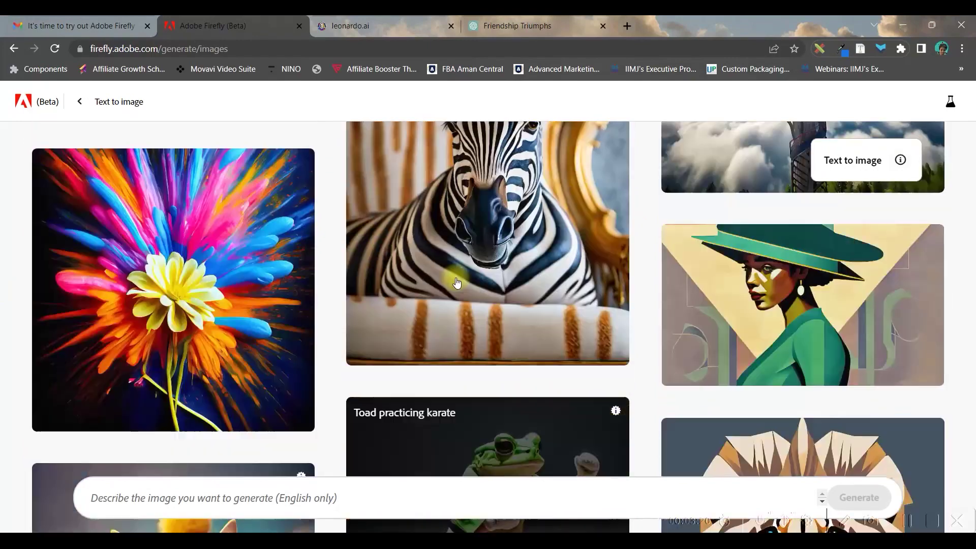
{"action": "left_click", "coordinate": [129, 192]}
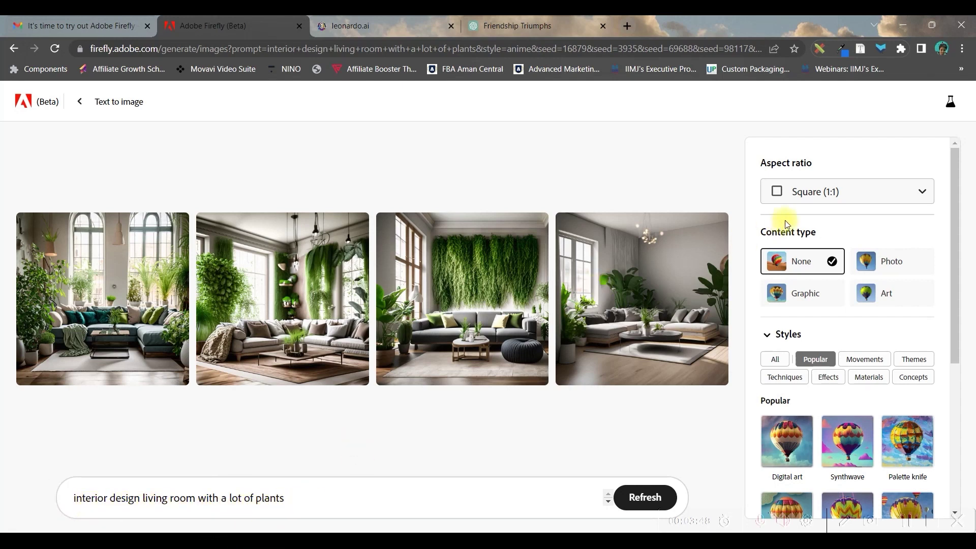
Switch the living-room images to Widescreen (16:9) aspect ratio and Photo content type
{"action": "left_click", "coordinate": [830, 194]}
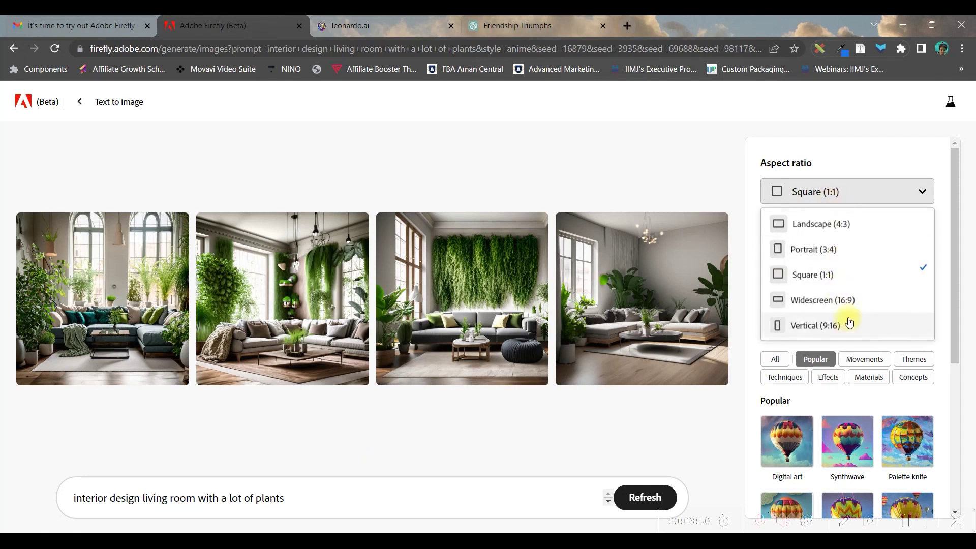
{"action": "left_click", "coordinate": [850, 300]}
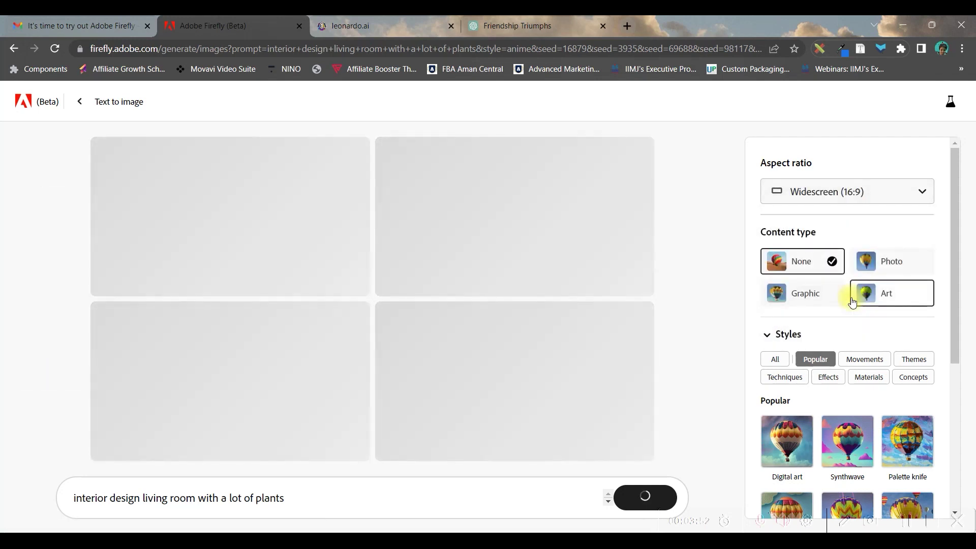
{"action": "scroll", "coordinate": [887, 293], "scroll_direction": "down", "scroll_amount": 2}
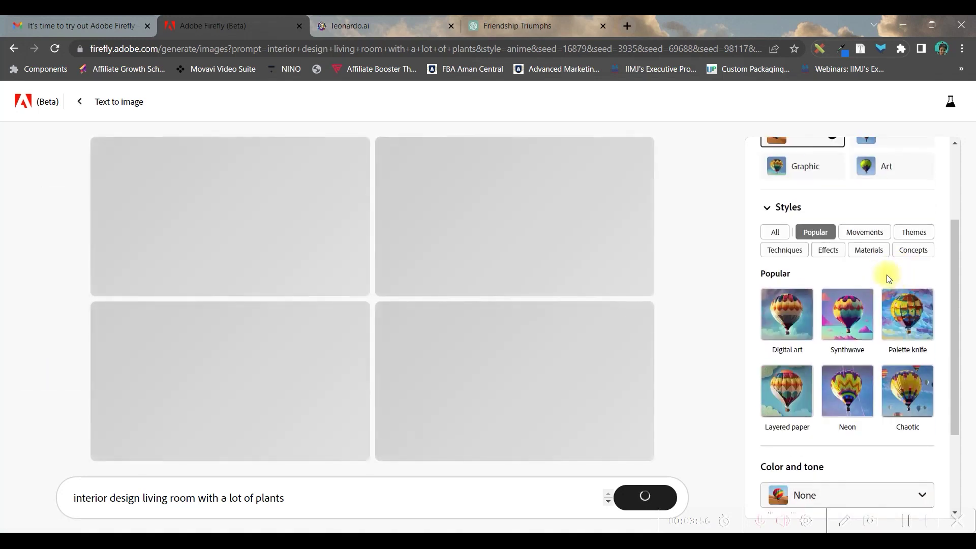
{"action": "scroll", "coordinate": [887, 278], "scroll_direction": "up", "scroll_amount": 2}
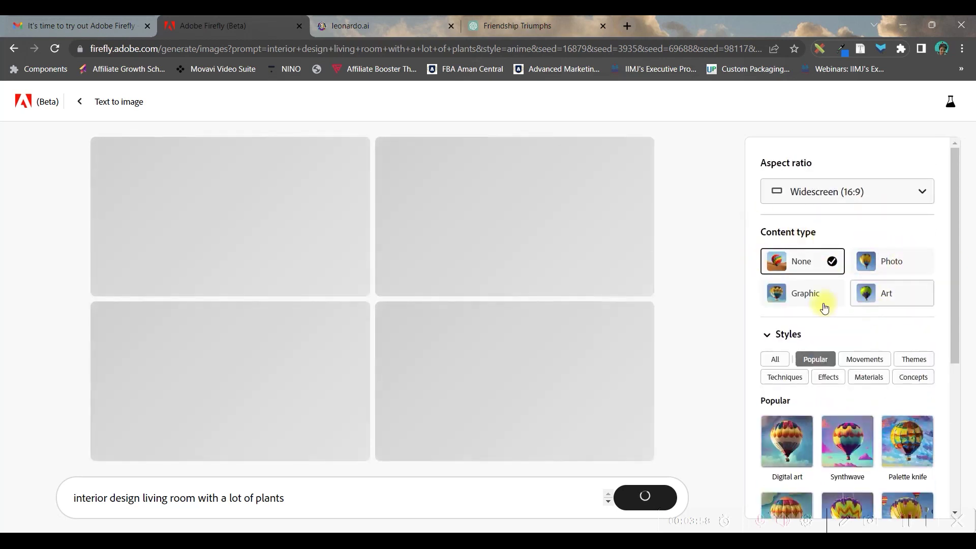
{"action": "left_click", "coordinate": [915, 269]}
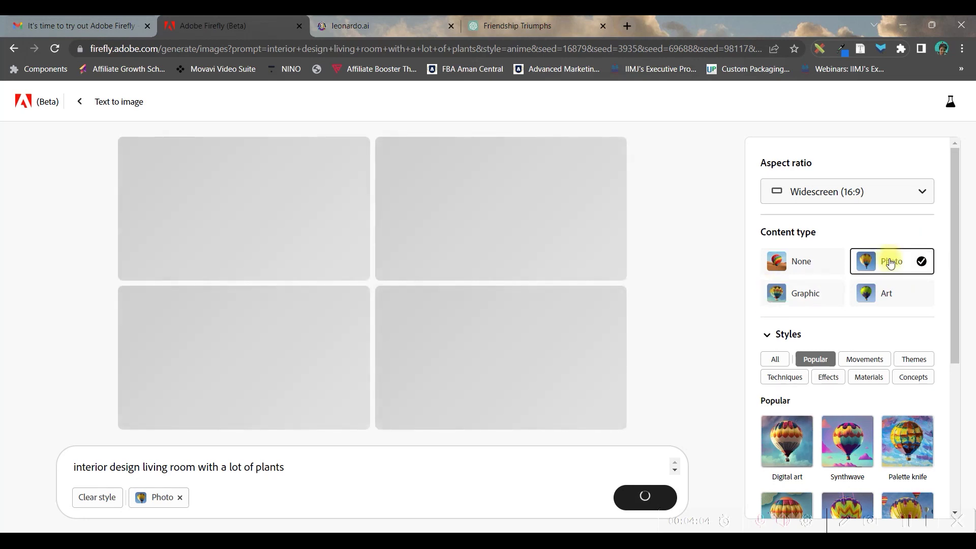
{"action": "scroll", "coordinate": [872, 331], "scroll_direction": "down", "scroll_amount": 3}
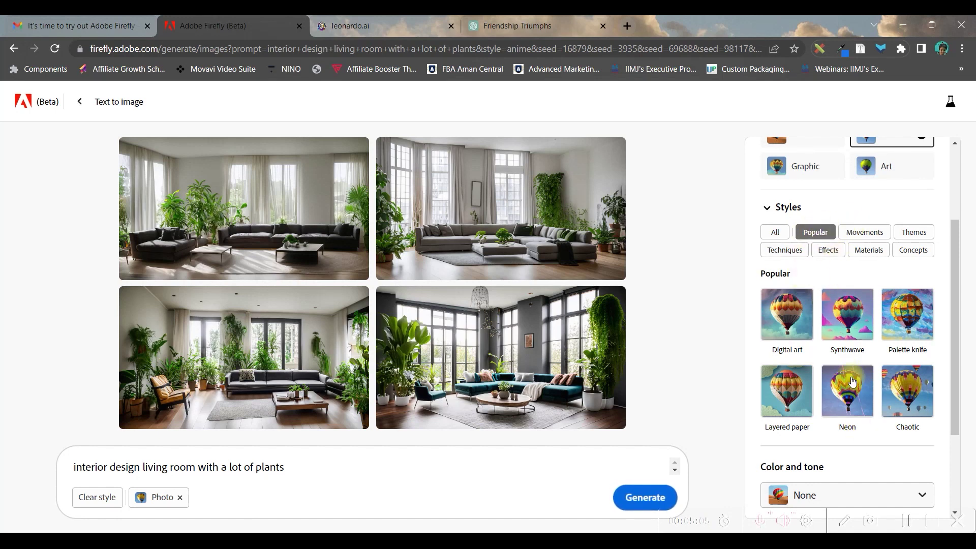
{"action": "scroll", "coordinate": [849, 366], "scroll_direction": "down", "scroll_amount": 3}
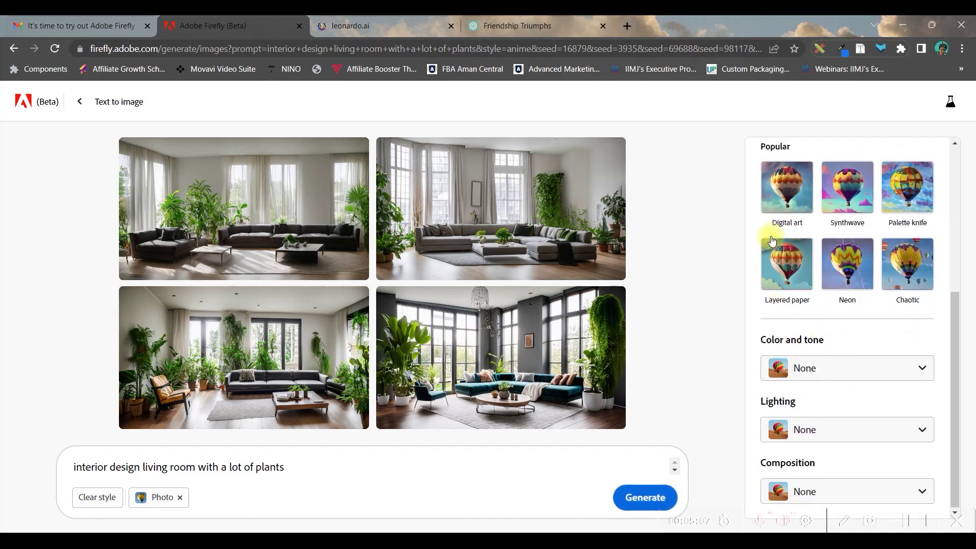
Add the Neon style to the living-room prompt
{"action": "left_click", "coordinate": [854, 280]}
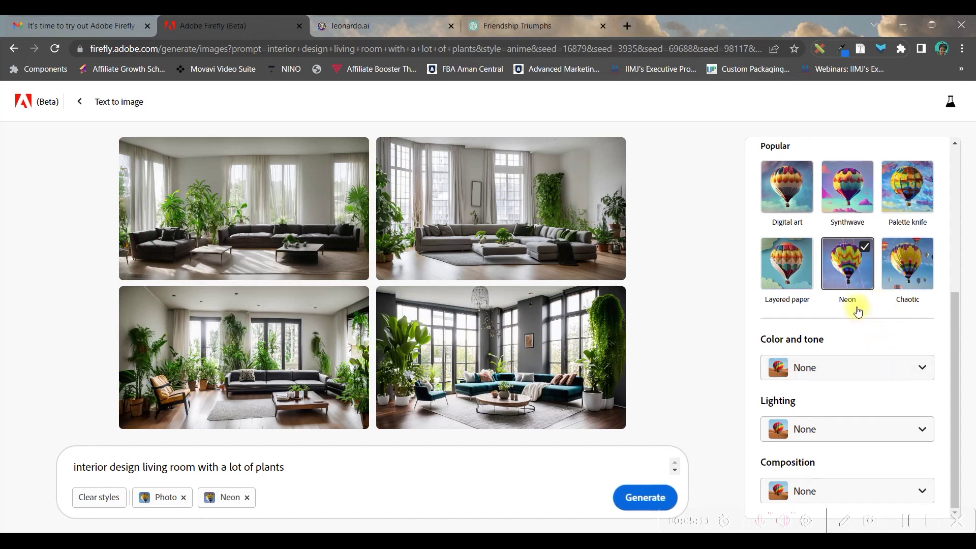
{"action": "scroll", "coordinate": [855, 300], "scroll_direction": "up", "scroll_amount": 3}
{"action": "scroll", "coordinate": [856, 293], "scroll_direction": "up", "scroll_amount": 1}
{"action": "left_click", "coordinate": [864, 294]}
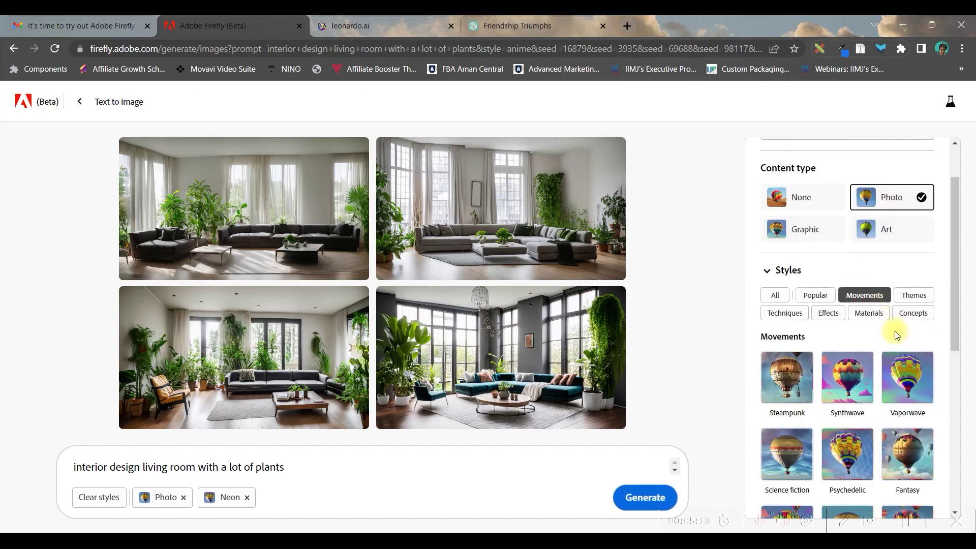
{"action": "scroll", "coordinate": [788, 288], "scroll_direction": "down", "scroll_amount": 2}
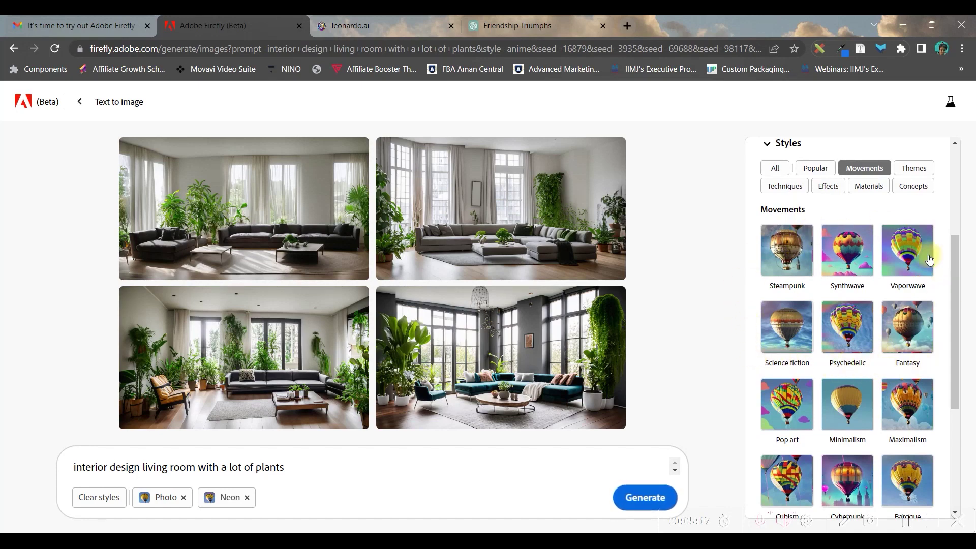
{"action": "scroll", "coordinate": [859, 402], "scroll_direction": "down", "scroll_amount": 4}
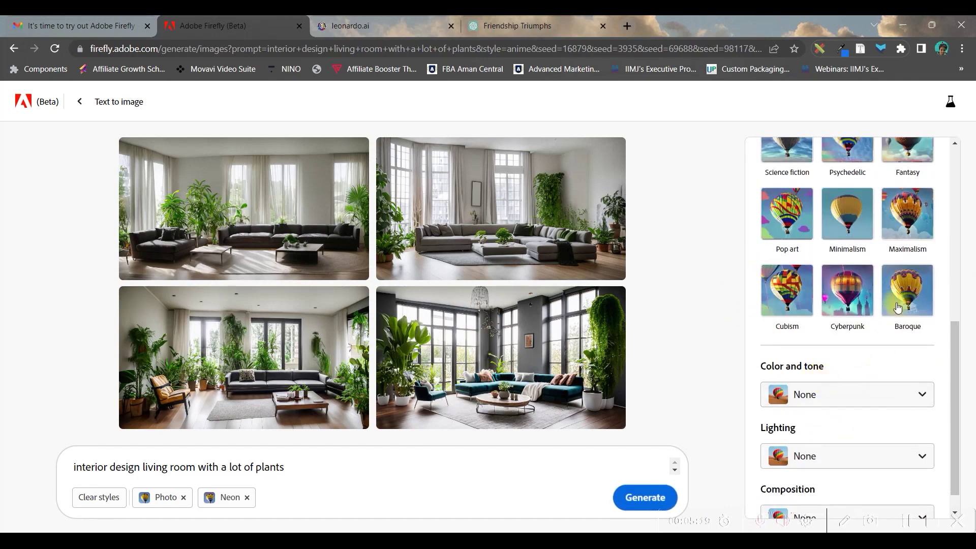
Apply Warm tone, Dramatic lighting and Close up composition, then generate new images
{"action": "left_click", "coordinate": [826, 402]}
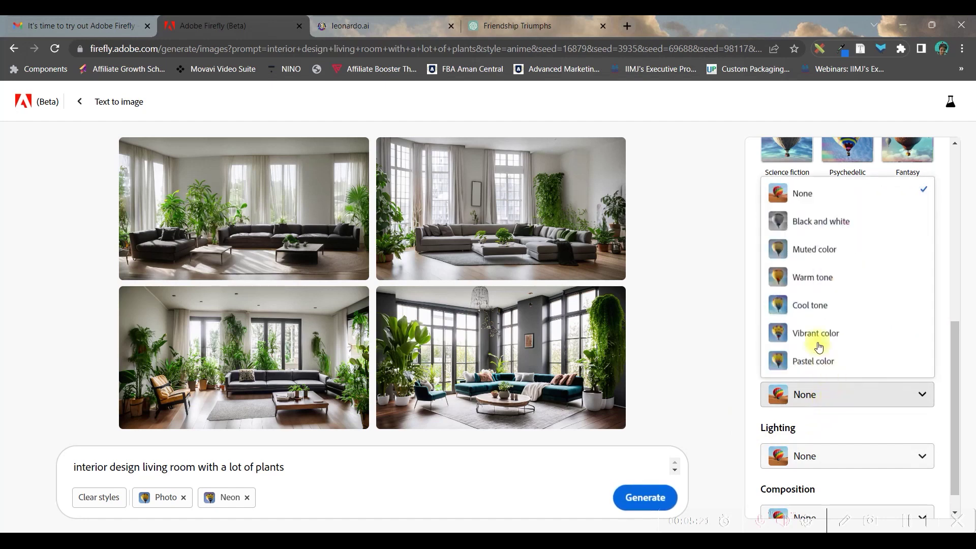
{"action": "left_click", "coordinate": [813, 279]}
{"action": "scroll", "coordinate": [889, 442], "scroll_direction": "down", "scroll_amount": 1}
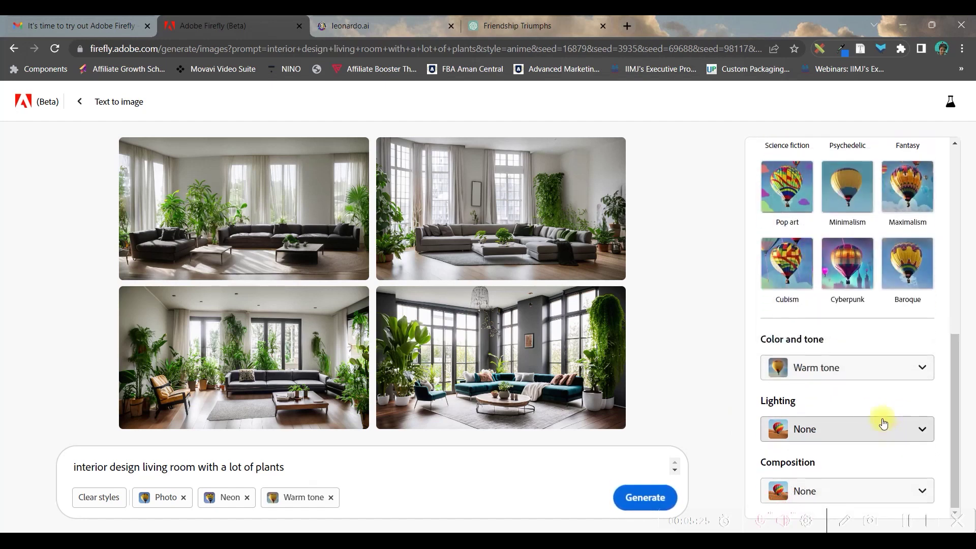
{"action": "left_click", "coordinate": [864, 432]}
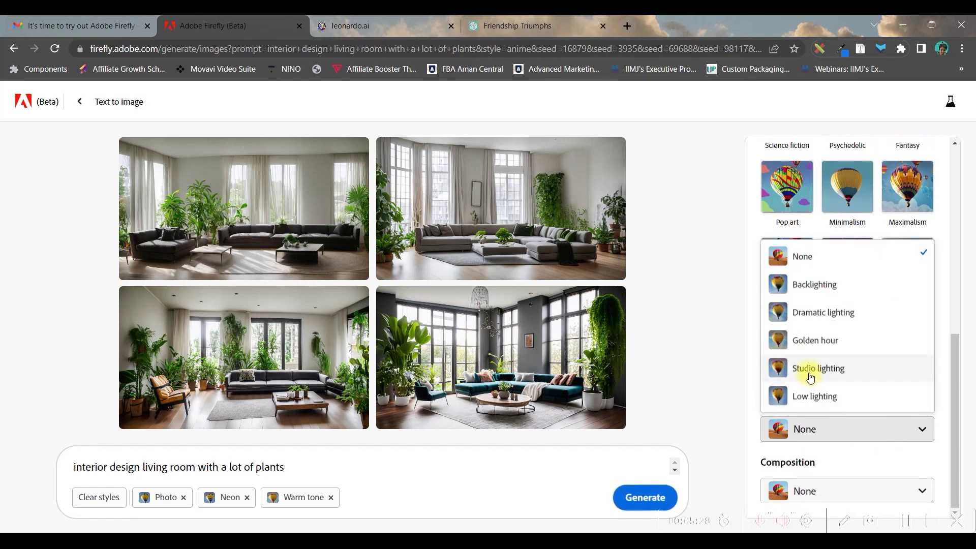
{"action": "left_click", "coordinate": [835, 313]}
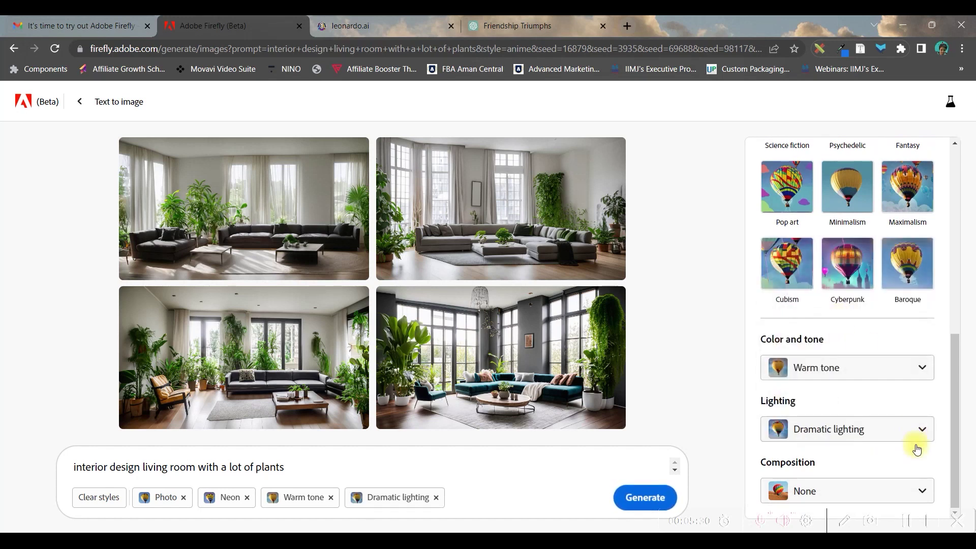
{"action": "left_click", "coordinate": [846, 497]}
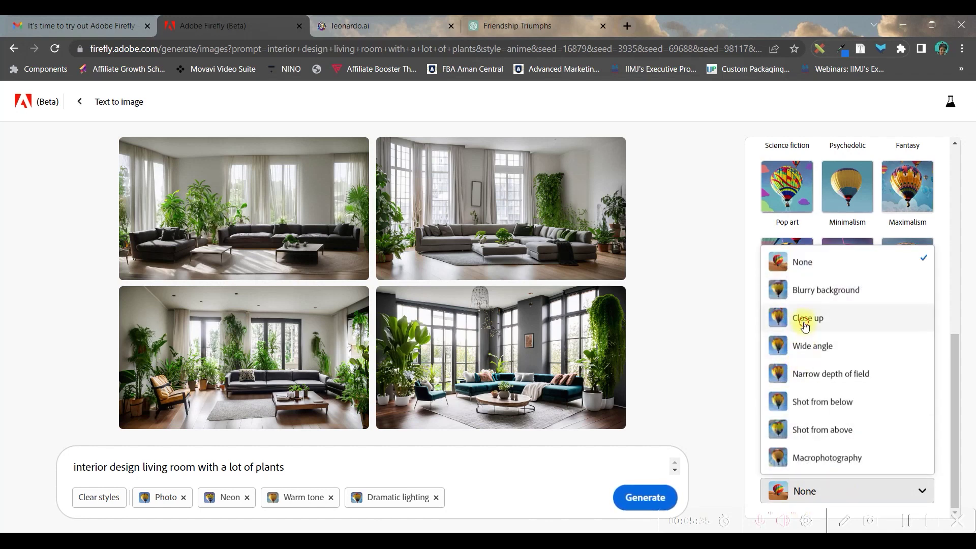
{"action": "left_click", "coordinate": [805, 326]}
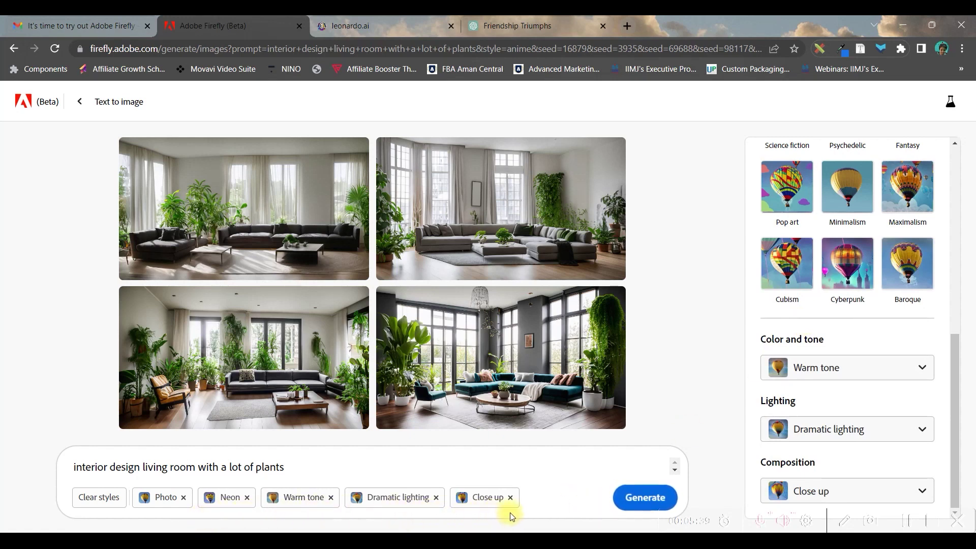
{"action": "left_click", "coordinate": [645, 502]}
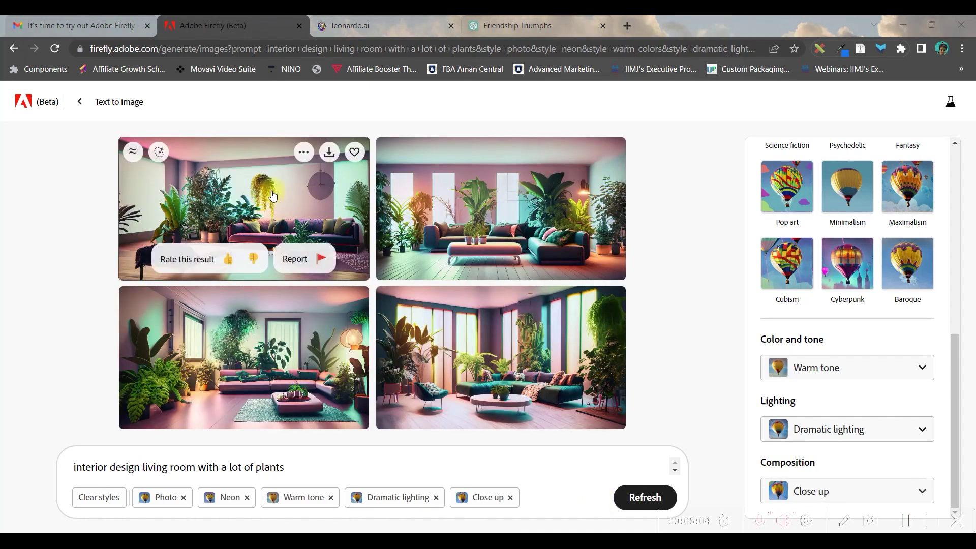
View all four neon, warm-toned living-room results full size, then close the viewer
{"action": "left_click", "coordinate": [300, 204]}
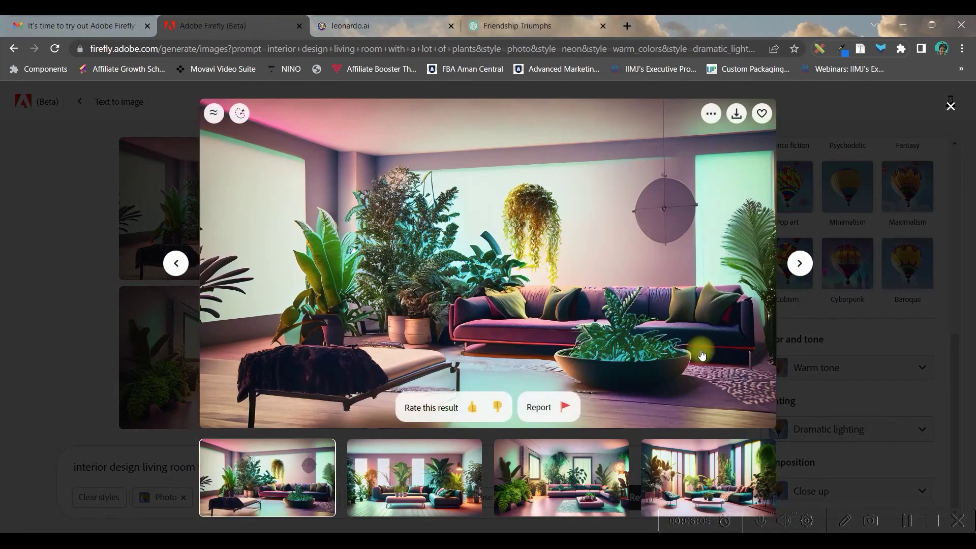
{"action": "left_click", "coordinate": [800, 263]}
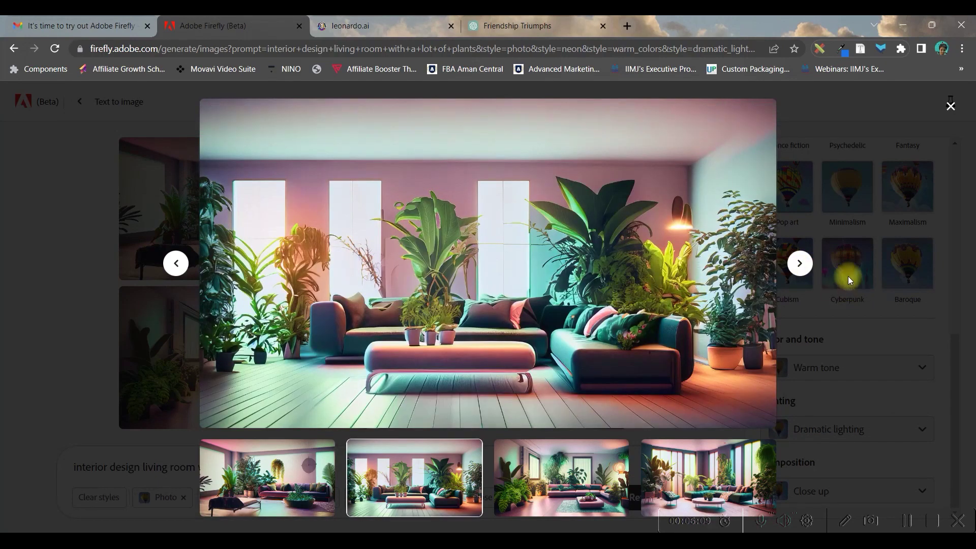
{"action": "left_click", "coordinate": [801, 264]}
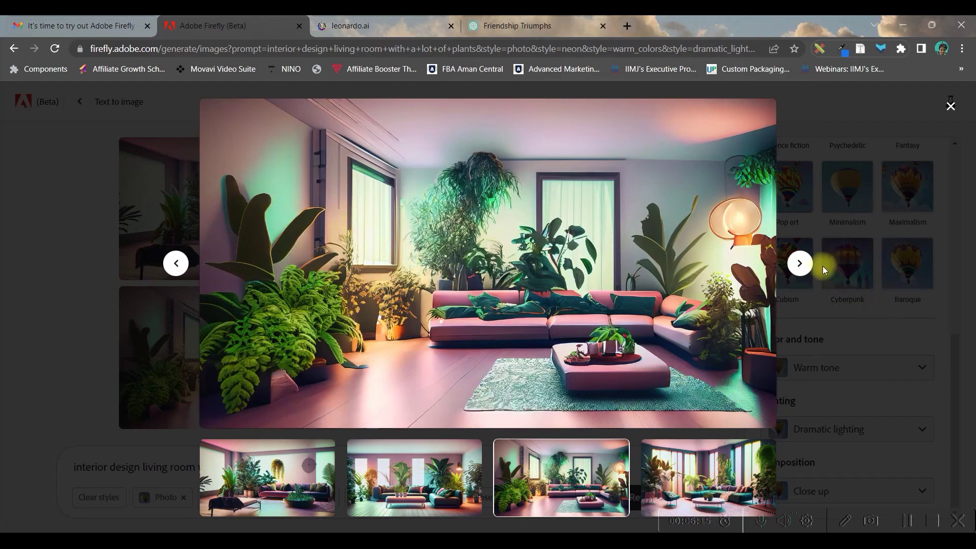
{"action": "left_click", "coordinate": [800, 263]}
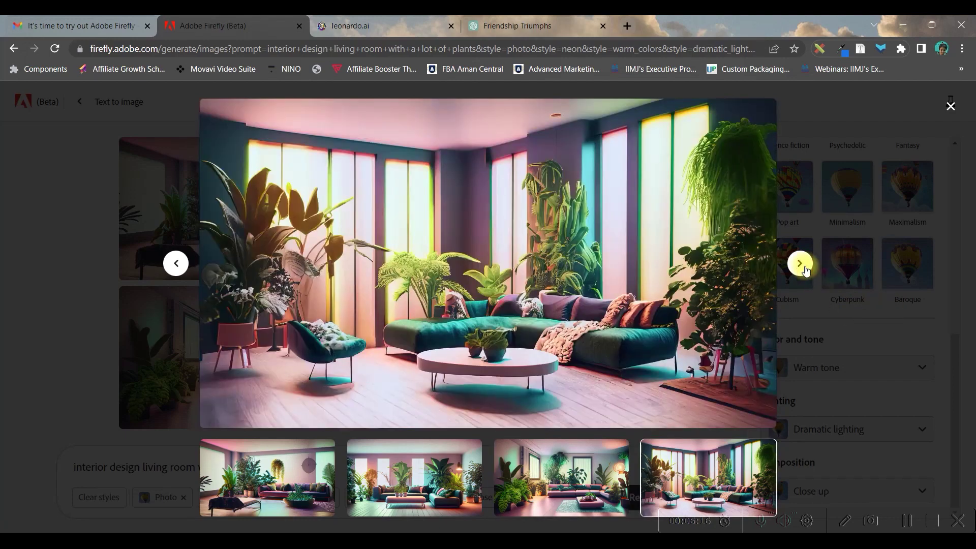
{"action": "left_click", "coordinate": [948, 106]}
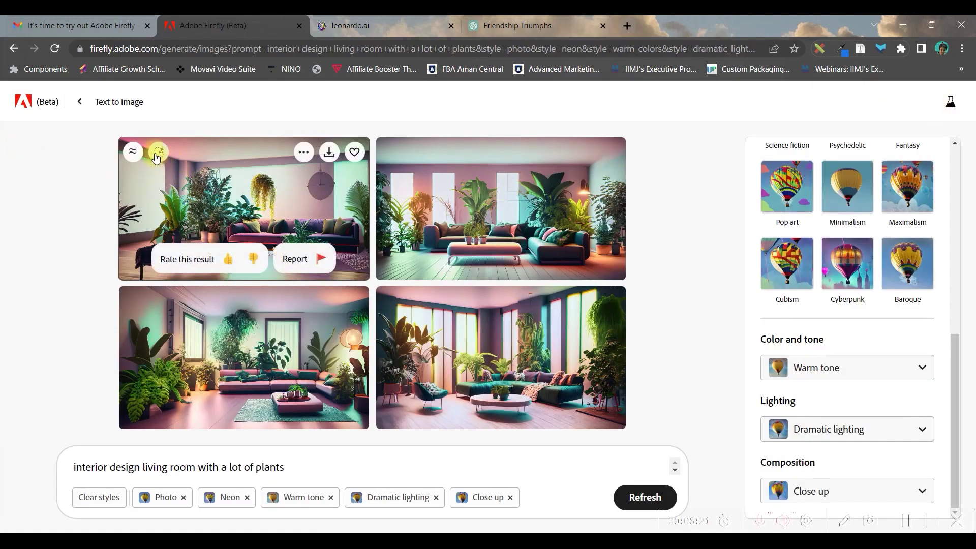
{"action": "left_click", "coordinate": [489, 351]}
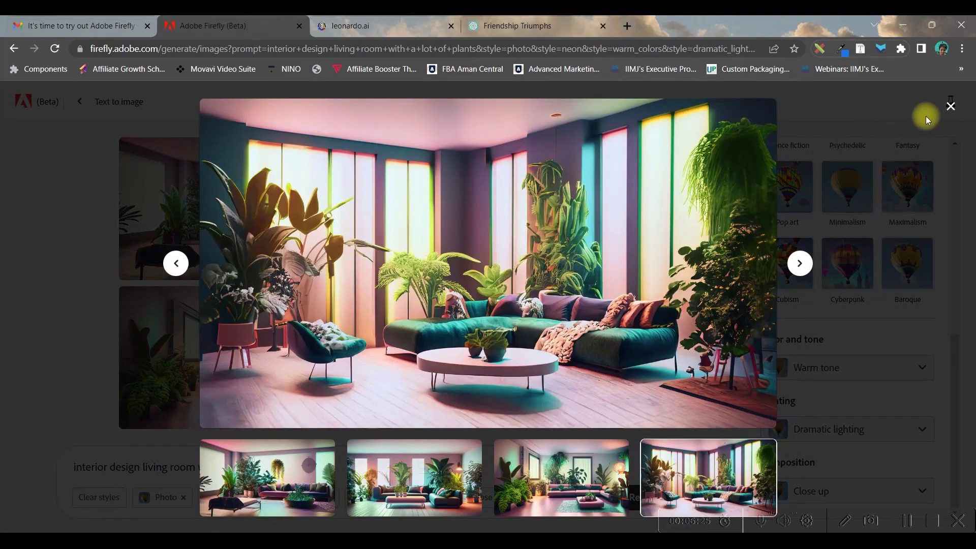
{"action": "left_click", "coordinate": [950, 106]}
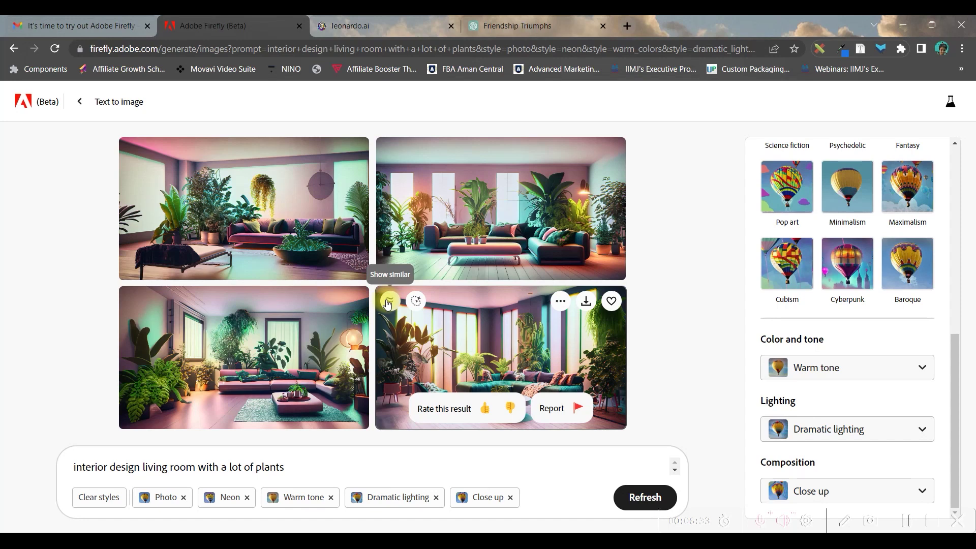
Generate variations similar to the fourth living-room image and add the 3D art style
{"action": "left_click", "coordinate": [388, 302]}
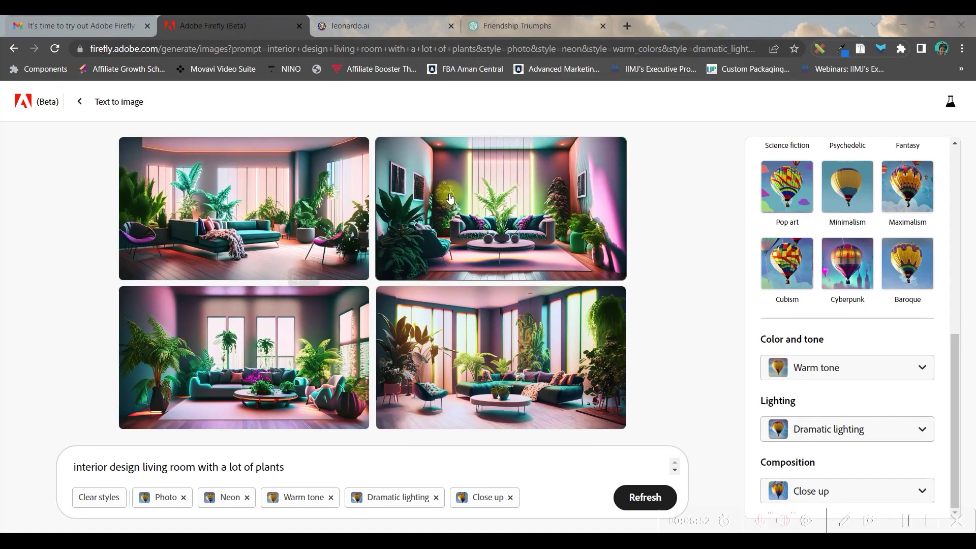
{"action": "mouse_move", "coordinate": [542, 310]}
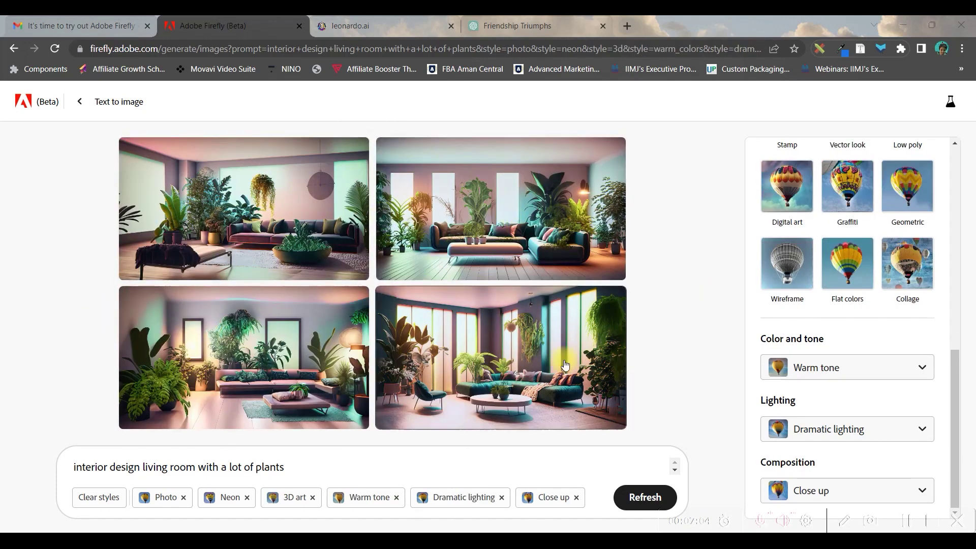
Download the enlarged bottom-right teal-sofa living-room image as a JPG
{"action": "left_click", "coordinate": [559, 331]}
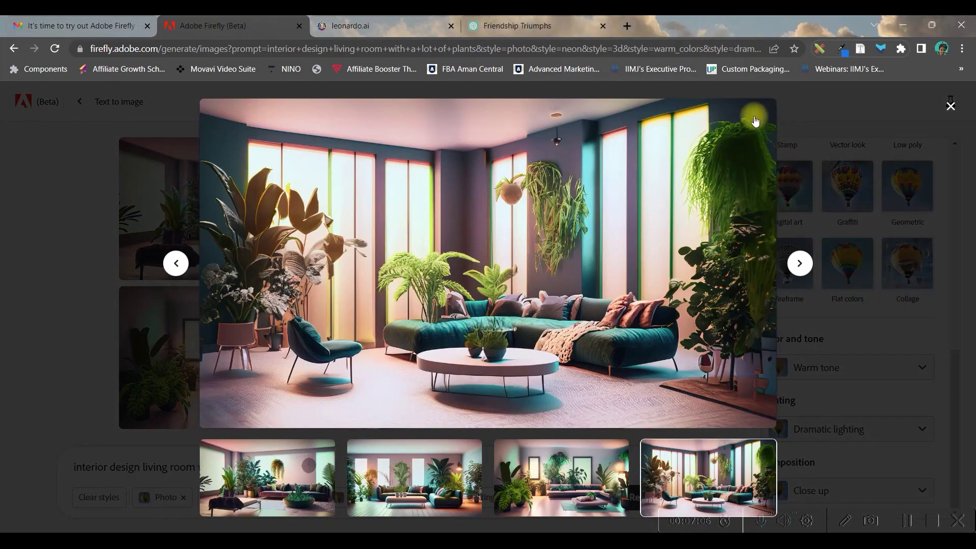
{"action": "mouse_move", "coordinate": [735, 118]}
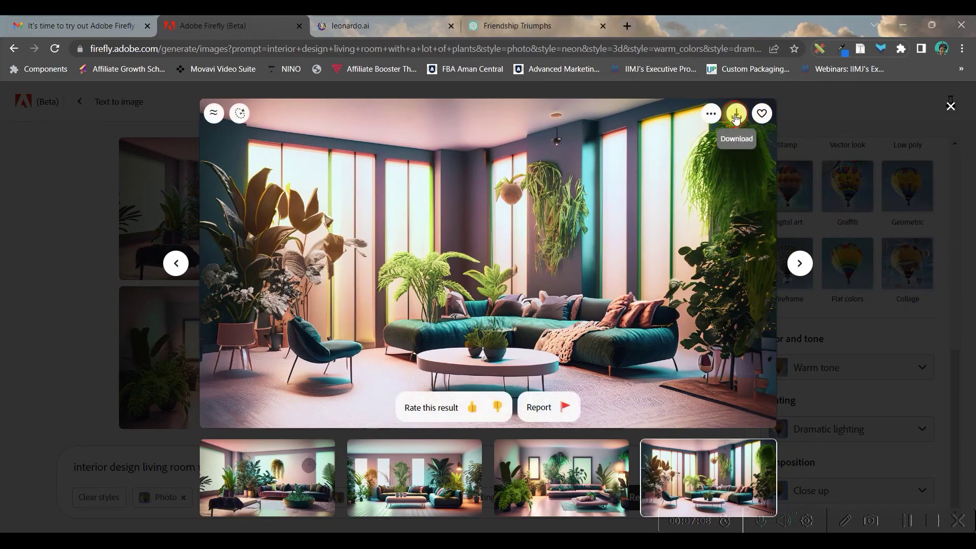
{"action": "left_click", "coordinate": [735, 115]}
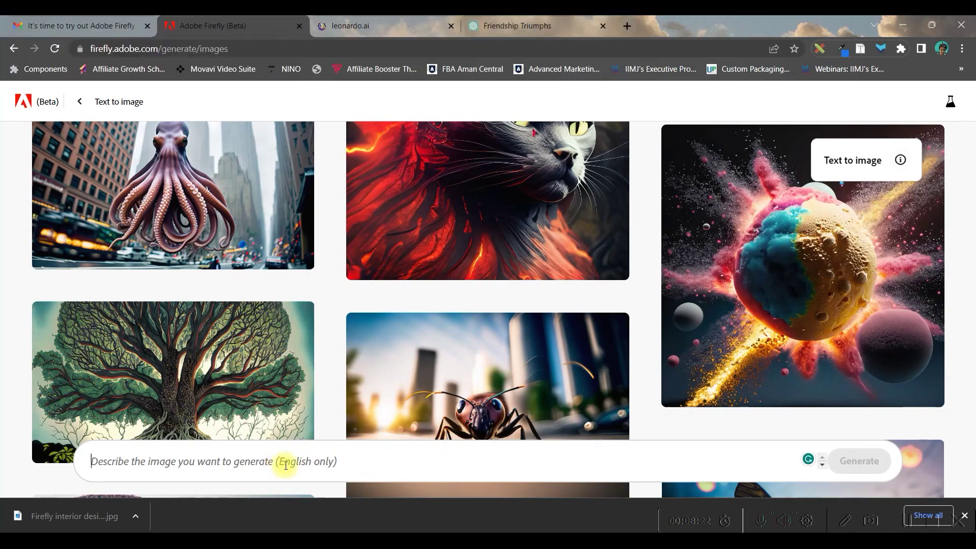
{"action": "left_click", "coordinate": [537, 23]}
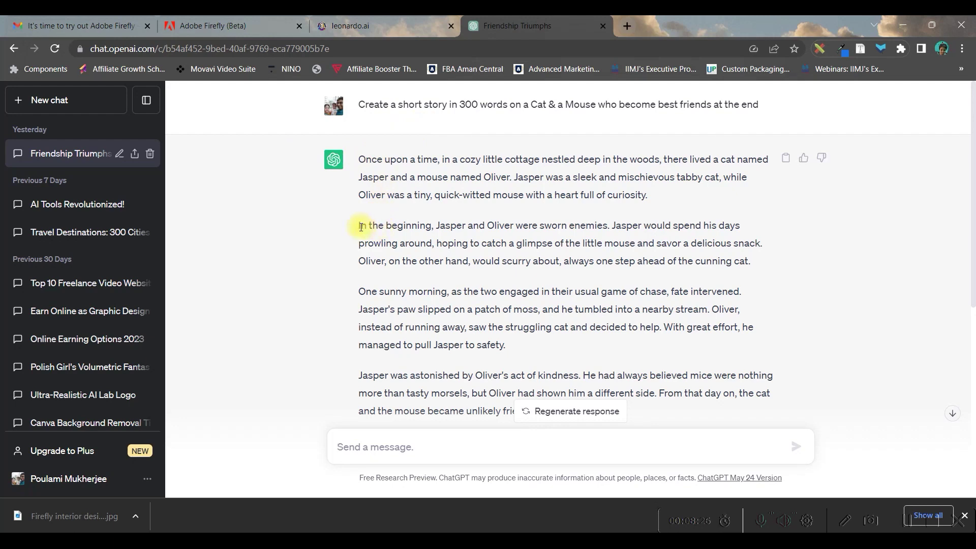
Copy the 'One sunny morning' story paragraph from ChatGPT and return to Firefly
{"action": "left_click_drag", "start_coordinate": [368, 292], "coordinate": [528, 345]}
{"action": "key", "text": "ctrl+c"}
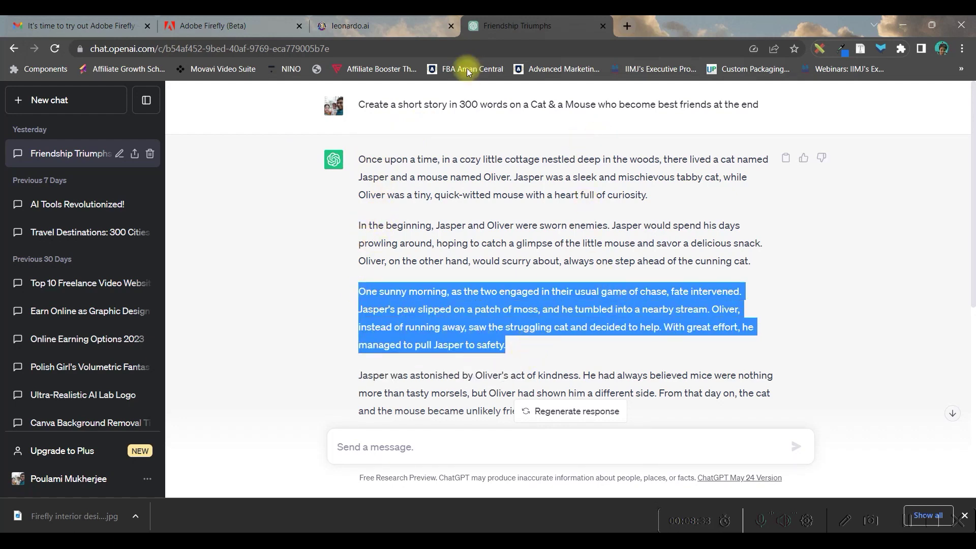
{"action": "left_click", "coordinate": [205, 22]}
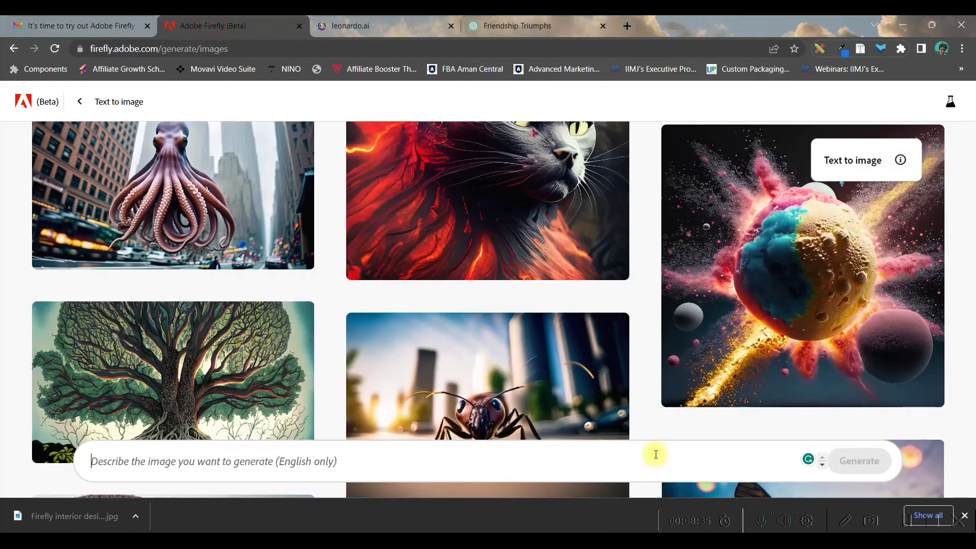
Generate Widescreen (16:9) images from the pasted 'One sunny morning' story paragraph
{"action": "left_click", "coordinate": [159, 461]}
{"action": "key", "text": "ctrl+v"}
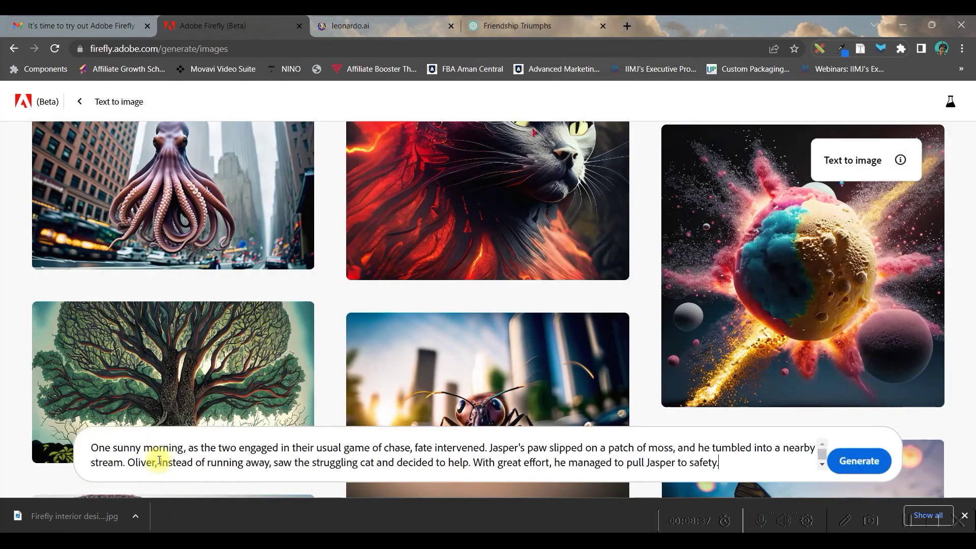
{"action": "left_click", "coordinate": [860, 467]}
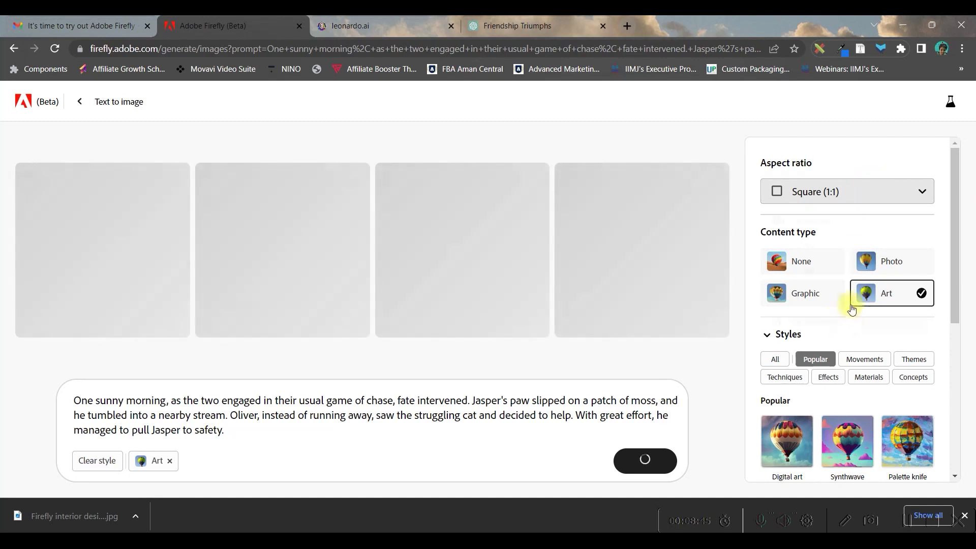
{"action": "left_click", "coordinate": [847, 191]}
{"action": "left_click", "coordinate": [835, 299]}
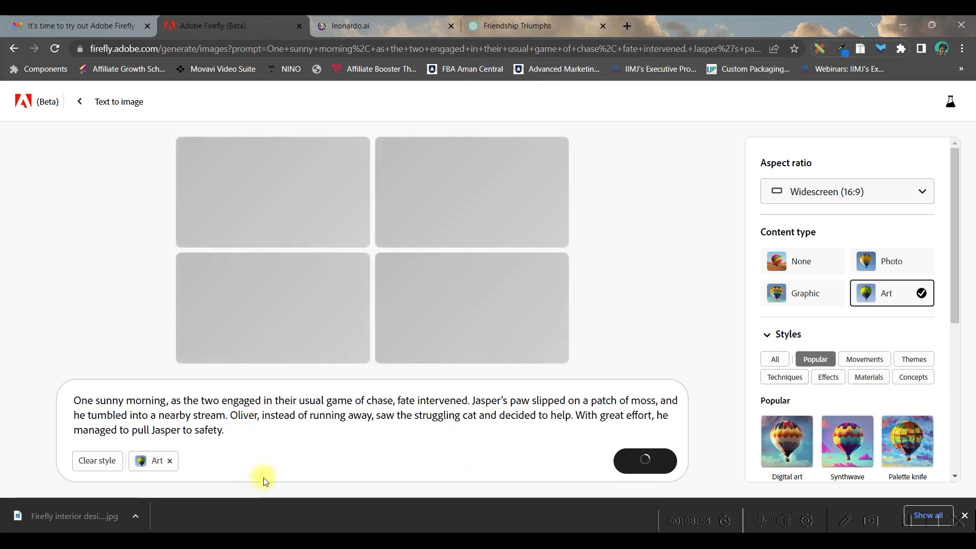
Page through the cat-by-the-stream results enlarged, then close the viewer
{"action": "left_click", "coordinate": [310, 179]}
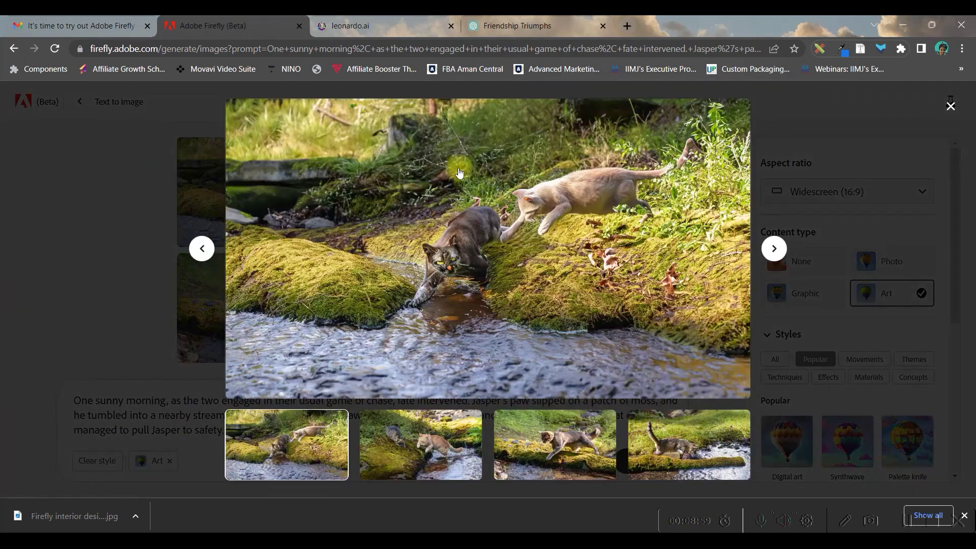
{"action": "left_click", "coordinate": [774, 250]}
{"action": "left_click", "coordinate": [778, 254]}
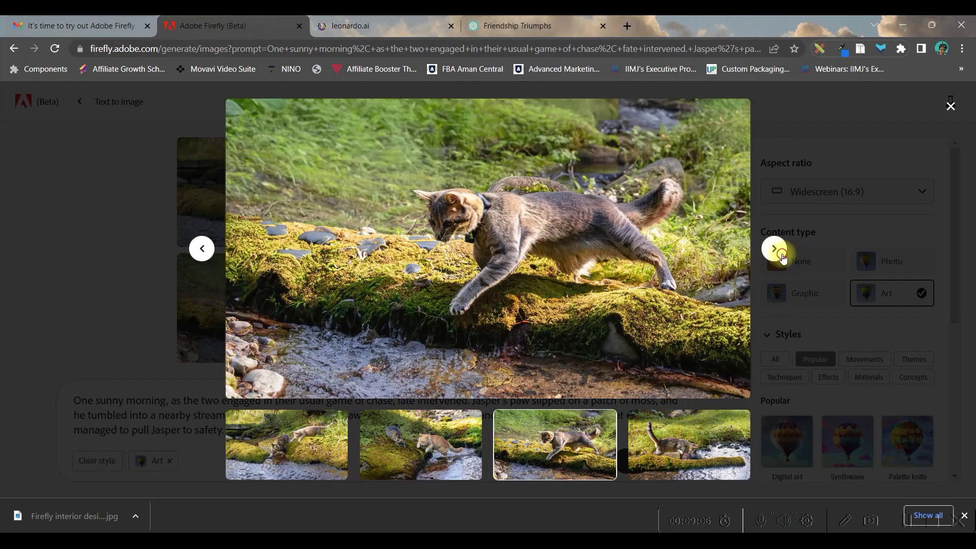
{"action": "key", "text": "Escape"}
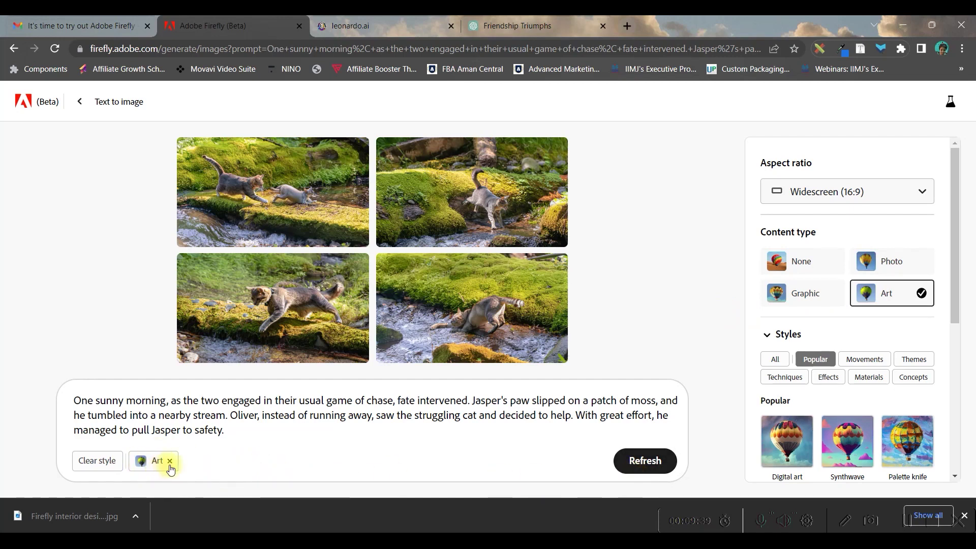
Set content type to Photo and add Synthwave, Cyberpunk and Flat colors styles
{"action": "left_click", "coordinate": [908, 263]}
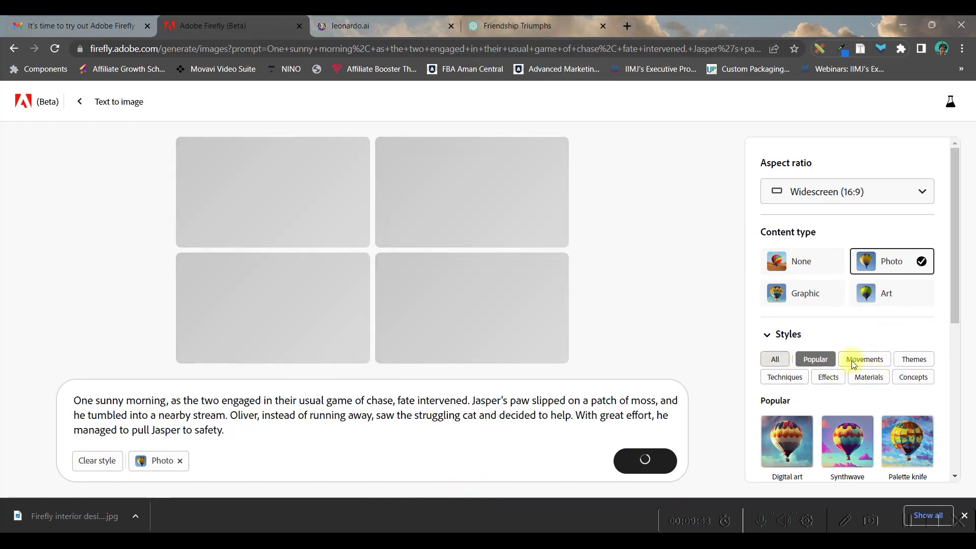
{"action": "scroll", "coordinate": [859, 356], "scroll_direction": "down", "scroll_amount": 4}
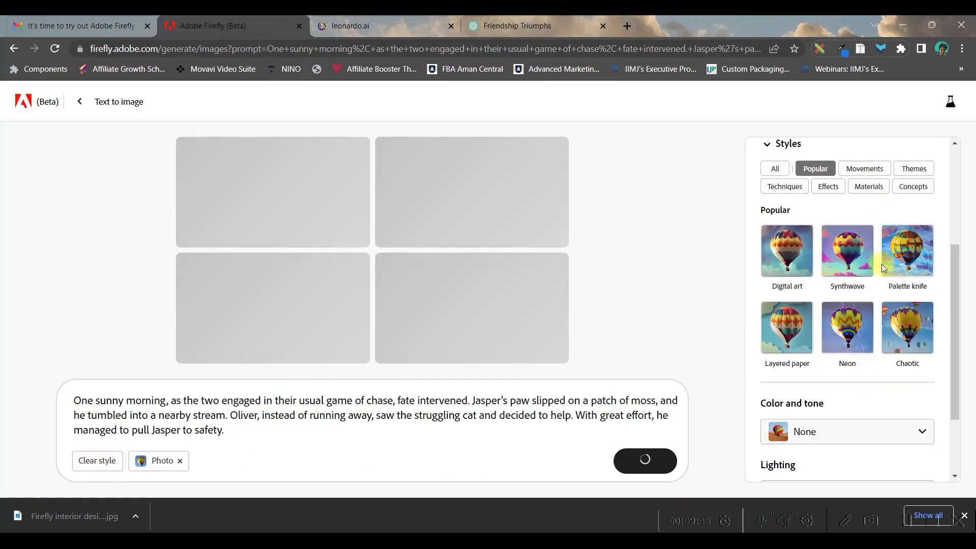
{"action": "left_click", "coordinate": [847, 262]}
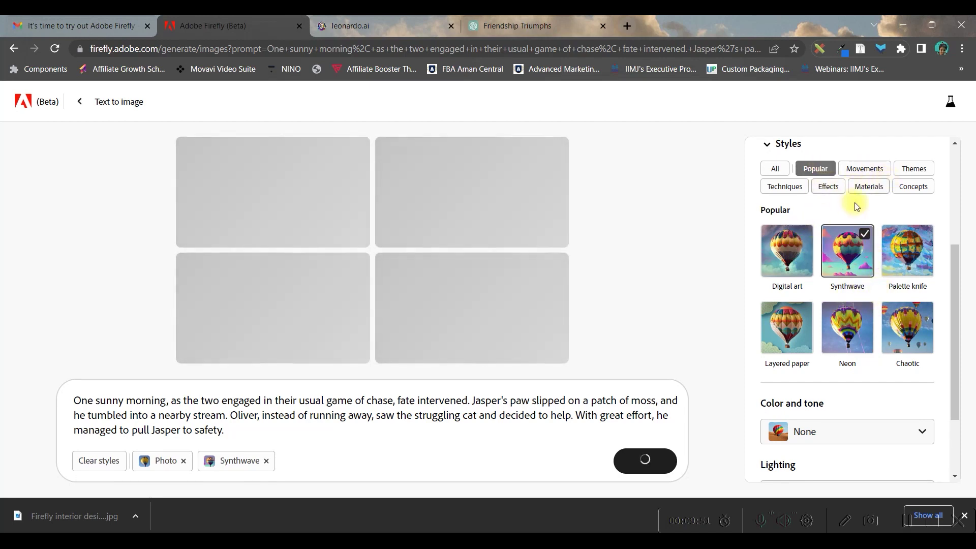
{"action": "left_click", "coordinate": [864, 168]}
{"action": "scroll", "coordinate": [885, 387], "scroll_direction": "down", "scroll_amount": 4}
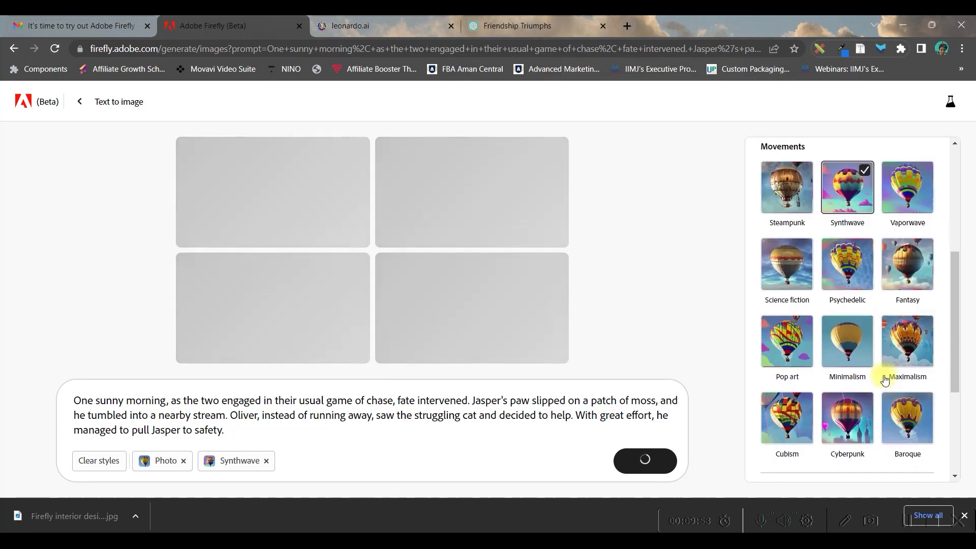
{"action": "left_click", "coordinate": [847, 289]}
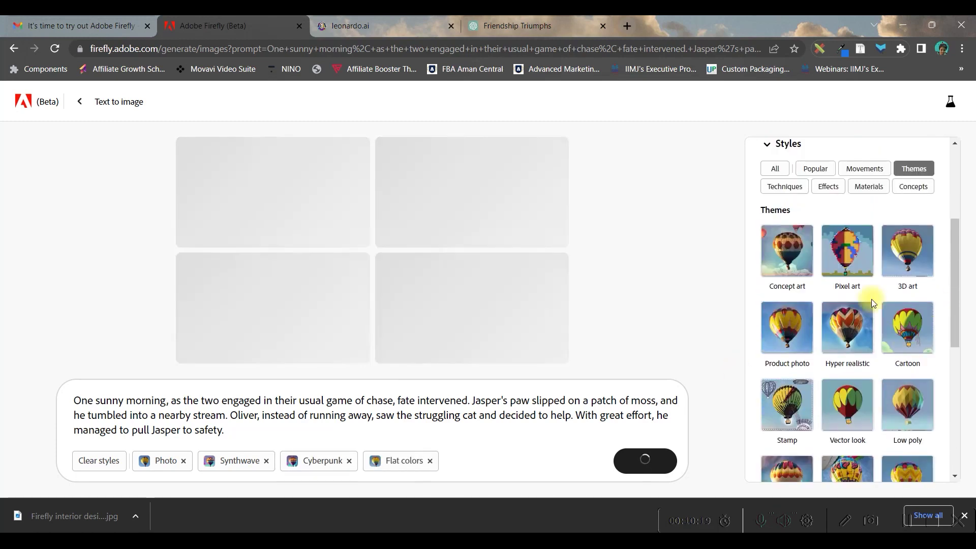
{"action": "scroll", "coordinate": [844, 356], "scroll_direction": "down", "scroll_amount": 4}
{"action": "left_click", "coordinate": [838, 409]}
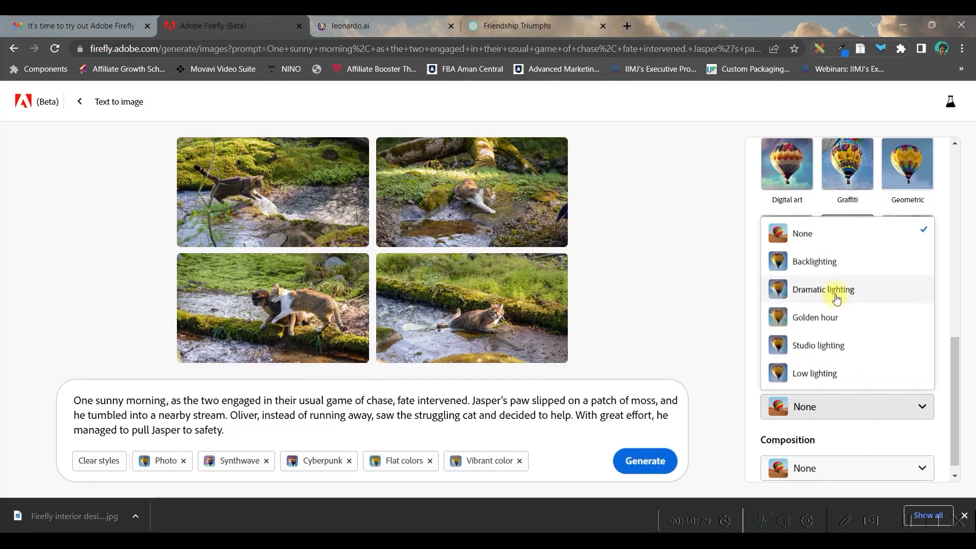
Choose Vibrant color, Dramatic lighting and Macrophotography, then regenerate the cat-stream images
{"action": "left_click", "coordinate": [834, 287]}
{"action": "left_click", "coordinate": [846, 454]}
{"action": "left_click", "coordinate": [826, 419]}
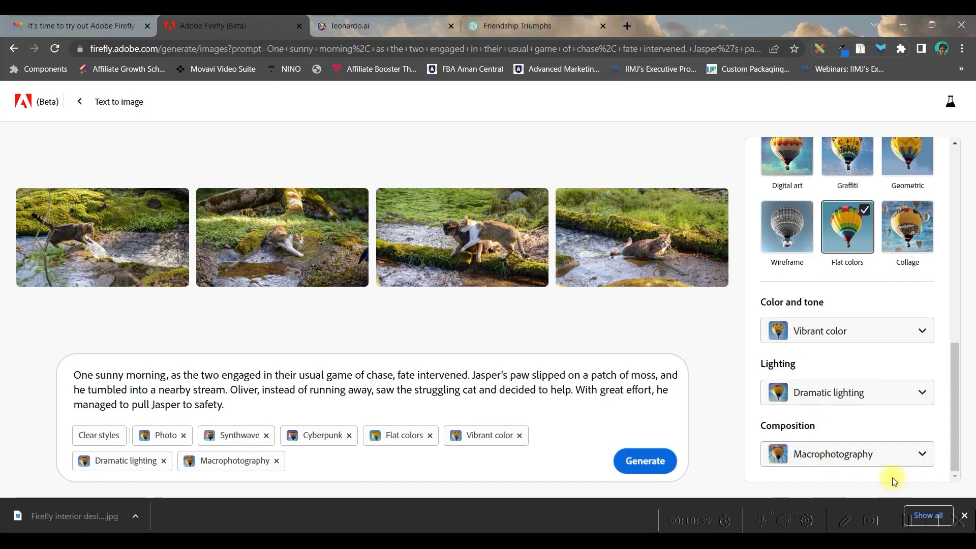
{"action": "left_click", "coordinate": [641, 461]}
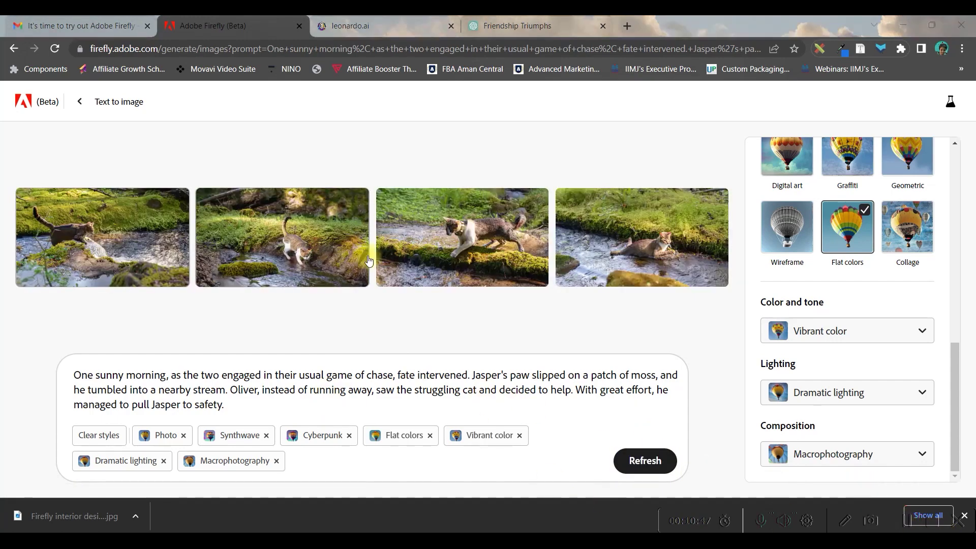
{"action": "left_click", "coordinate": [183, 242]}
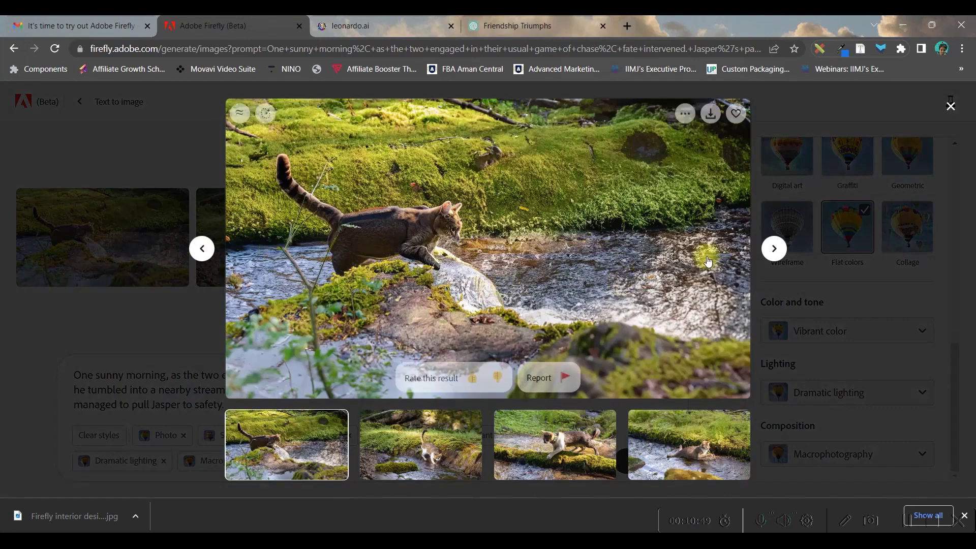
Step through the regenerated cat-in-a-stream images full size, then close the preview
{"action": "left_click", "coordinate": [773, 248]}
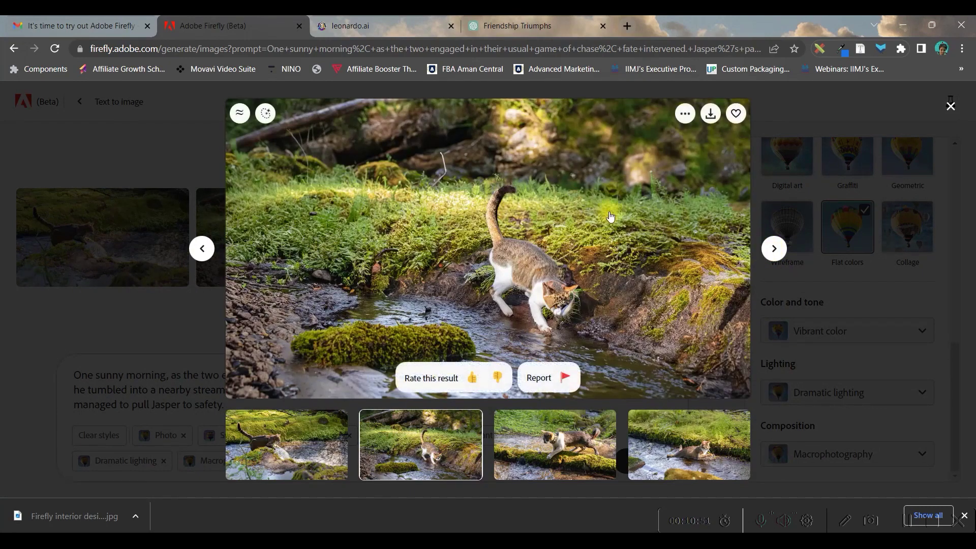
{"action": "left_click", "coordinate": [773, 249]}
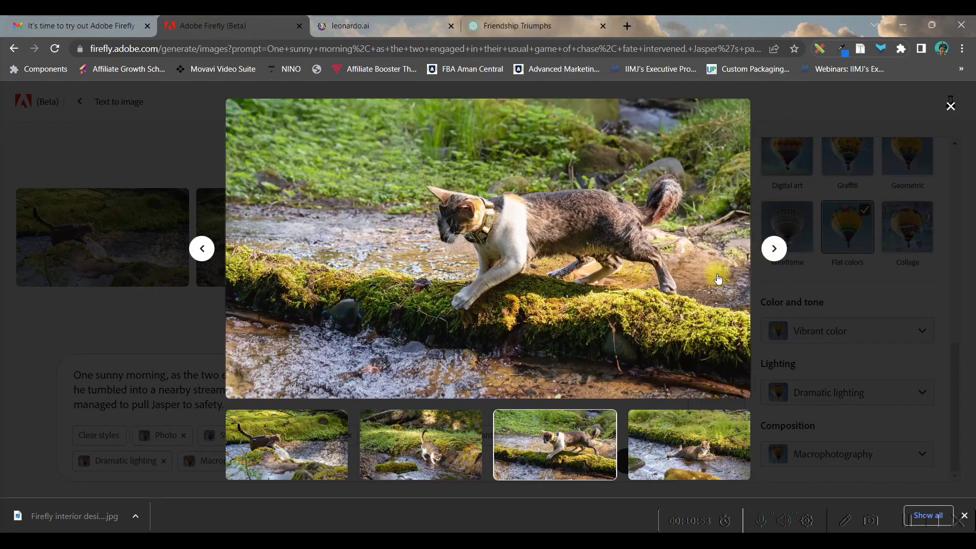
{"action": "left_click", "coordinate": [755, 247]}
{"action": "left_click", "coordinate": [656, 242]}
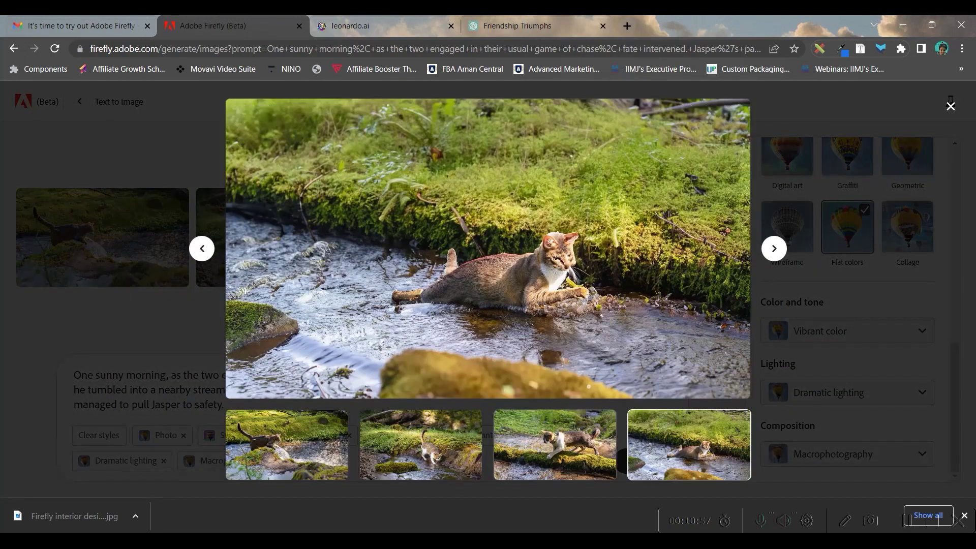
{"action": "left_click", "coordinate": [950, 110]}
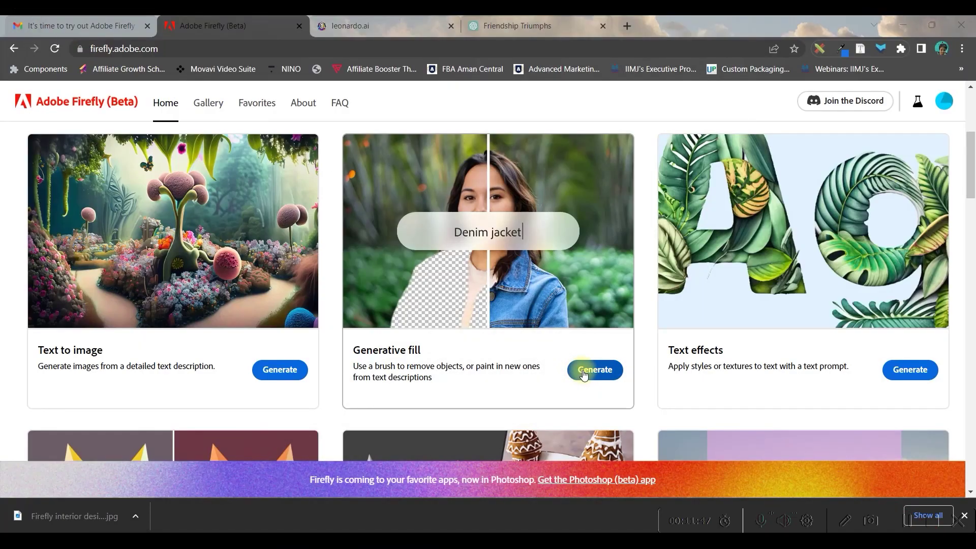
Upload the silver-haired portrait from the AI IMAGES folder into the Generative fill editor
{"action": "left_click", "coordinate": [586, 374]}
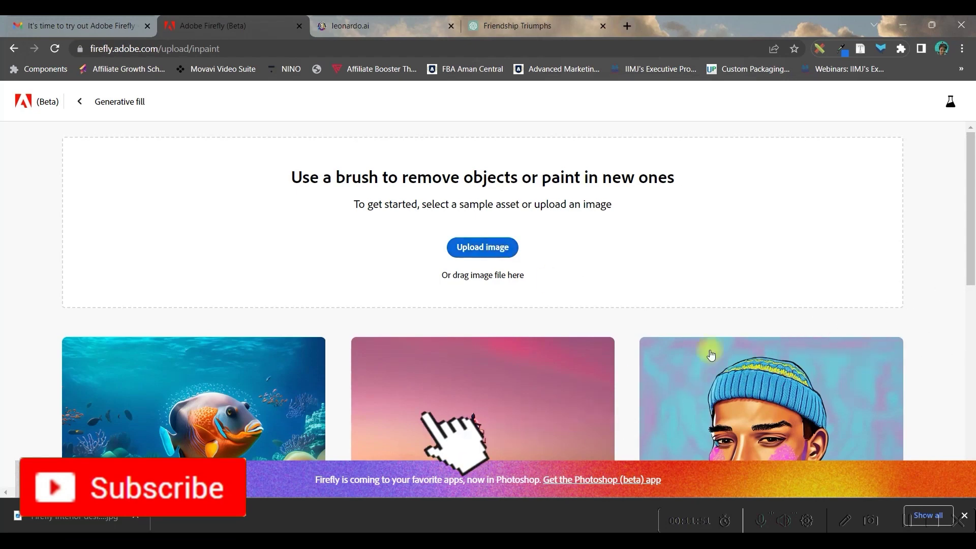
{"action": "left_click", "coordinate": [482, 247]}
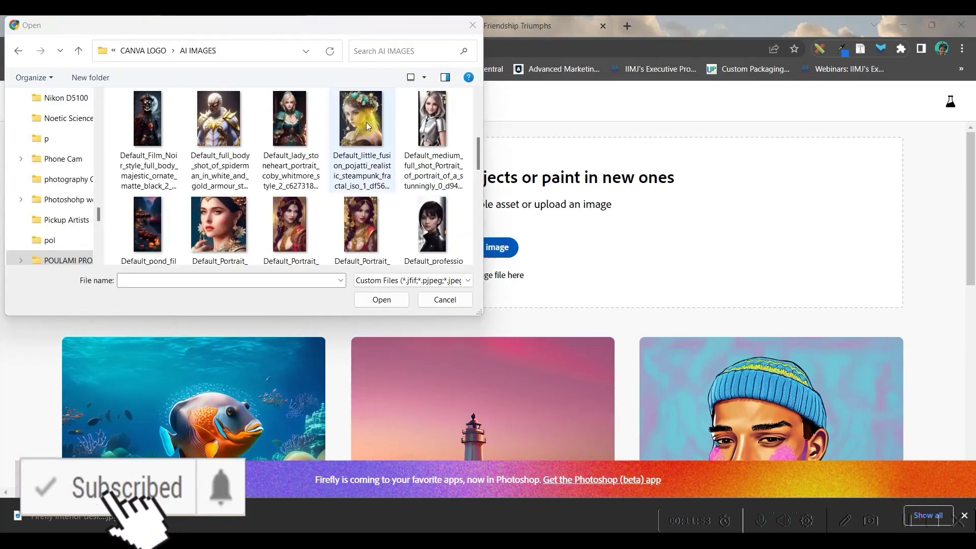
{"action": "left_click", "coordinate": [441, 134]}
{"action": "key", "text": "Return"}
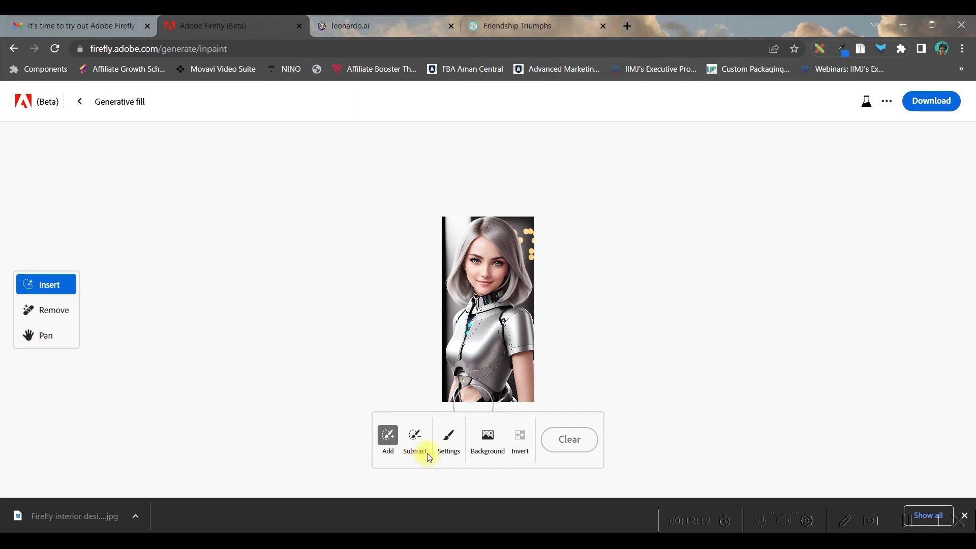
Use Remove to brush out the silver armor over the woman's neck and torso
{"action": "left_click", "coordinate": [47, 312]}
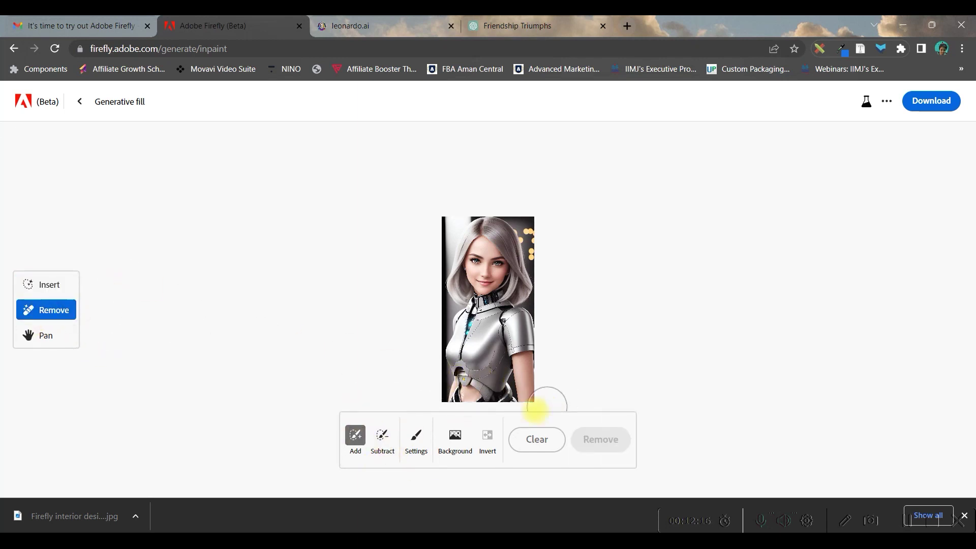
{"action": "left_click", "coordinate": [415, 443]}
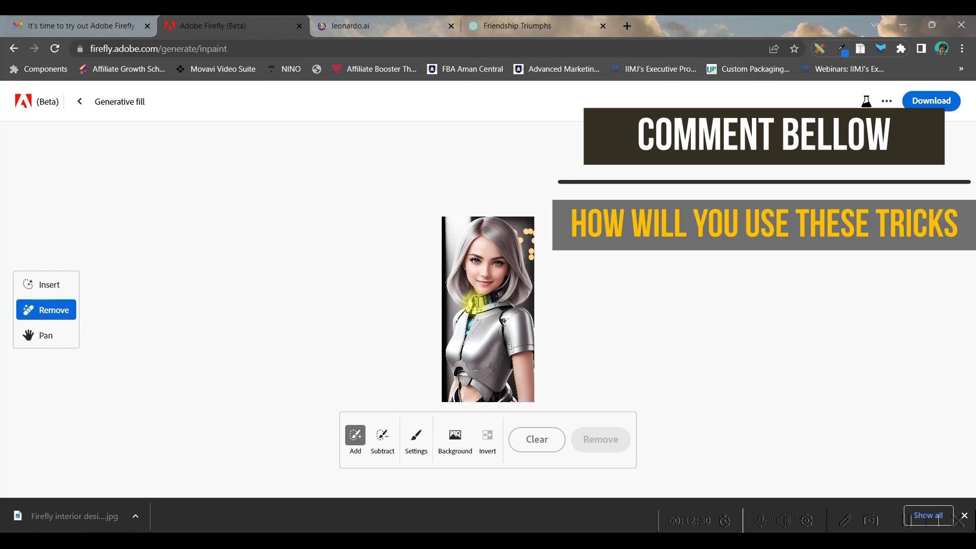
{"action": "left_click", "coordinate": [474, 302]}
Switch to Insert and generate fills from the prompt 'Red Floral Jacket'
{"action": "left_click", "coordinate": [48, 285]}
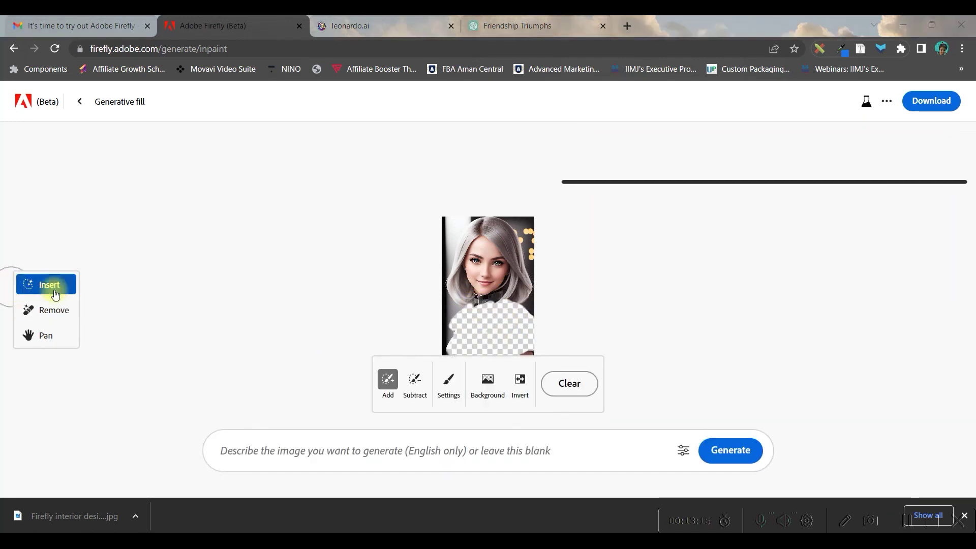
{"action": "left_click", "coordinate": [315, 450]}
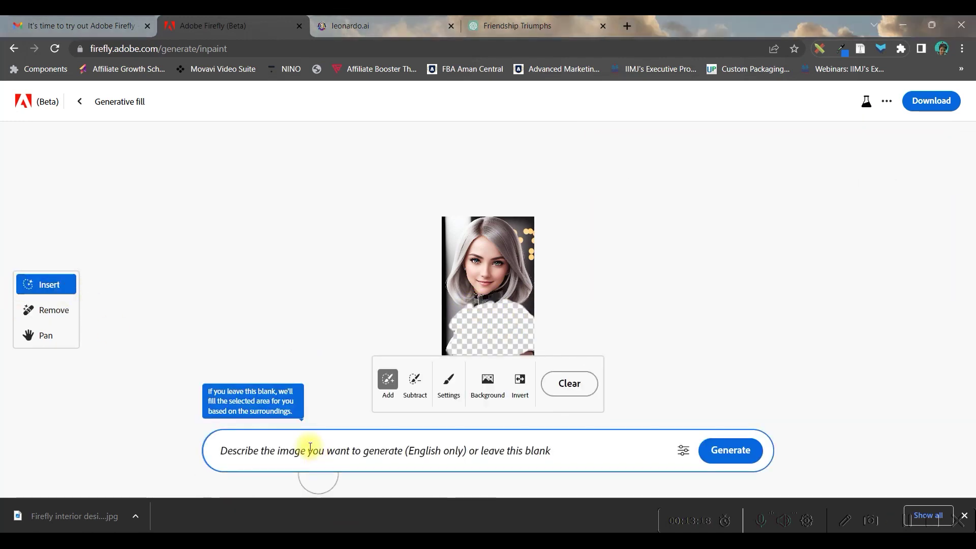
{"action": "type", "text": "Red Floral Jacket"}
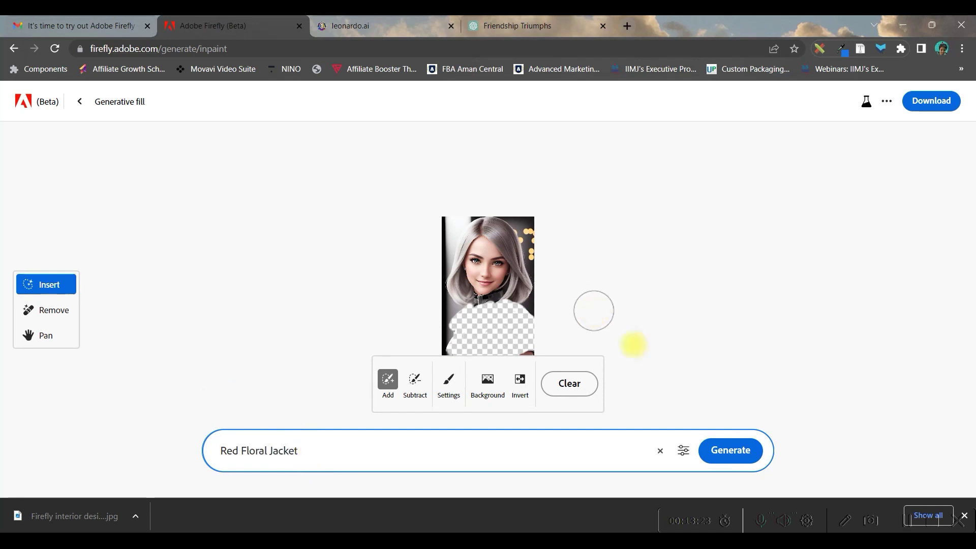
{"action": "left_click", "coordinate": [682, 450]}
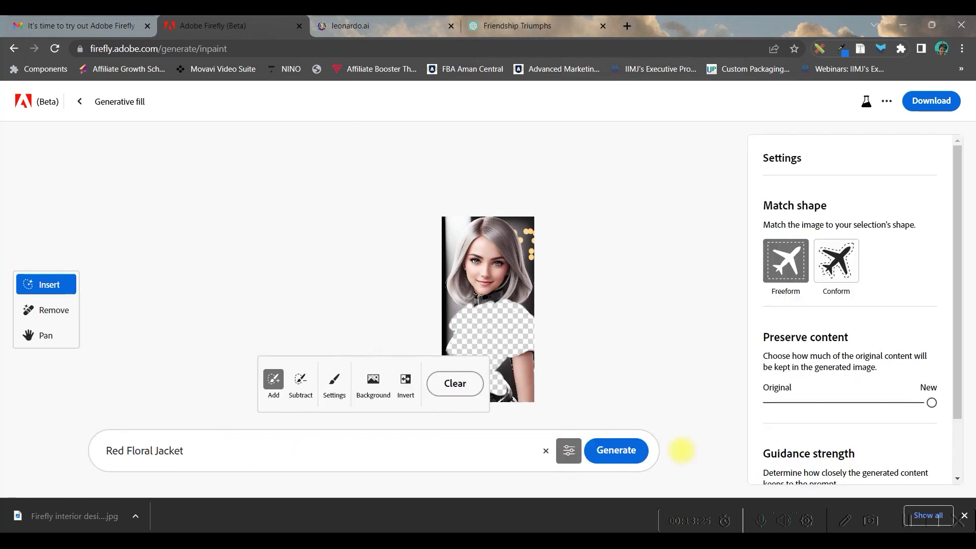
{"action": "left_click", "coordinate": [621, 456]}
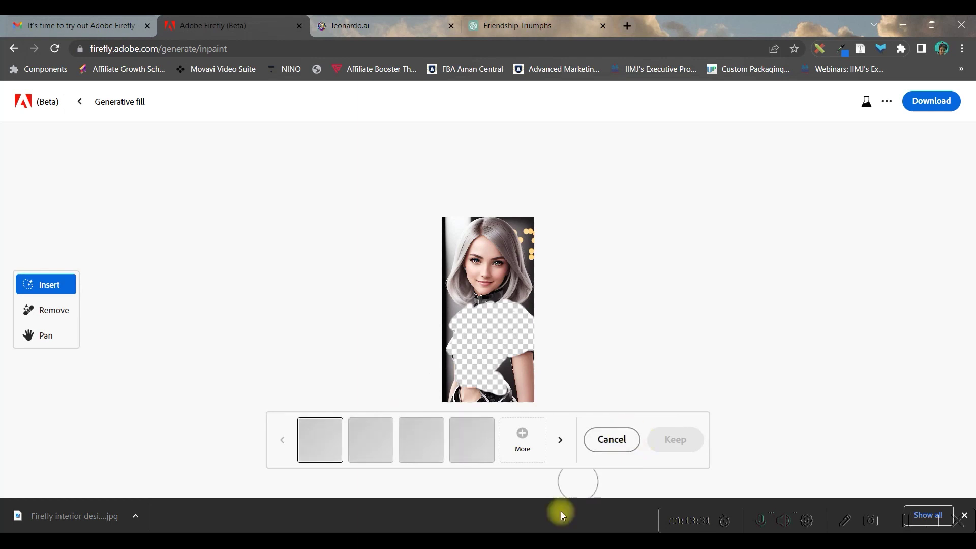
Preview the second, third and fourth jacket variations
{"action": "left_click", "coordinate": [371, 440]}
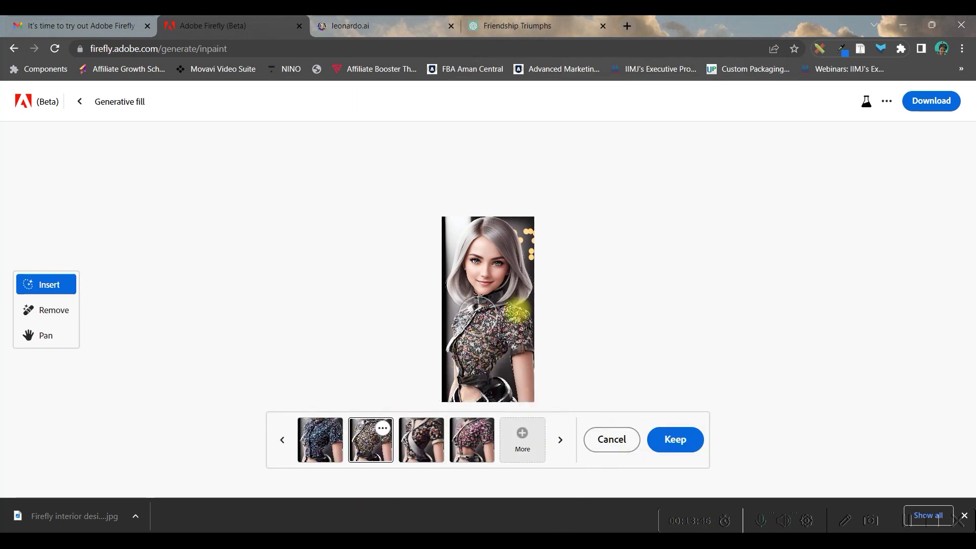
{"action": "left_click", "coordinate": [433, 442]}
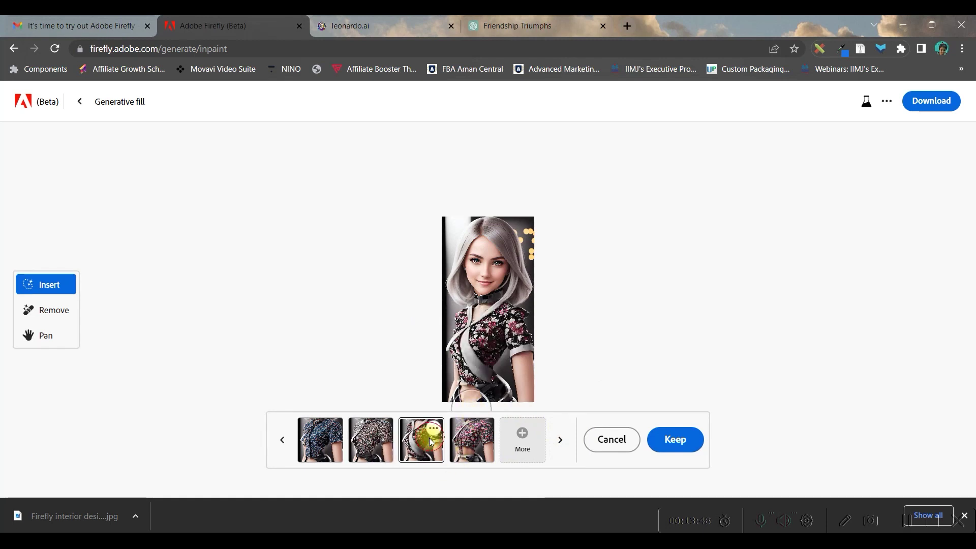
{"action": "left_click", "coordinate": [474, 442]}
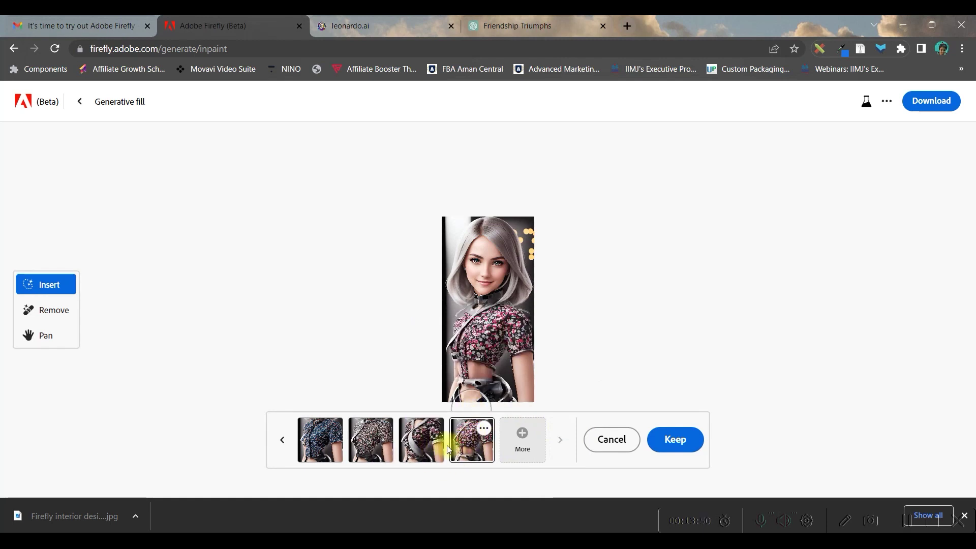
{"action": "left_click", "coordinate": [488, 468]}
Generate a fresh batch, choose the red floral jacket variation and download it
{"action": "left_click", "coordinate": [517, 447]}
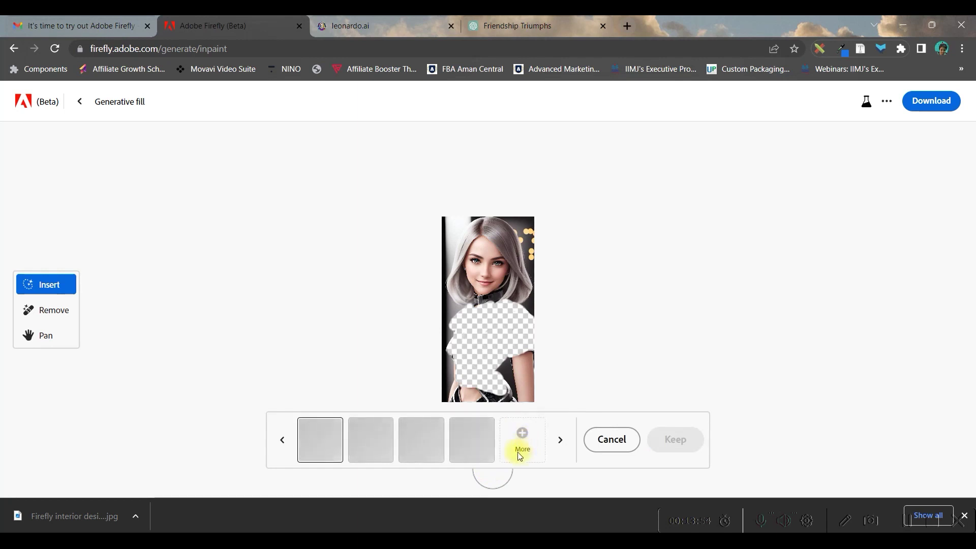
{"action": "left_click", "coordinate": [422, 440]}
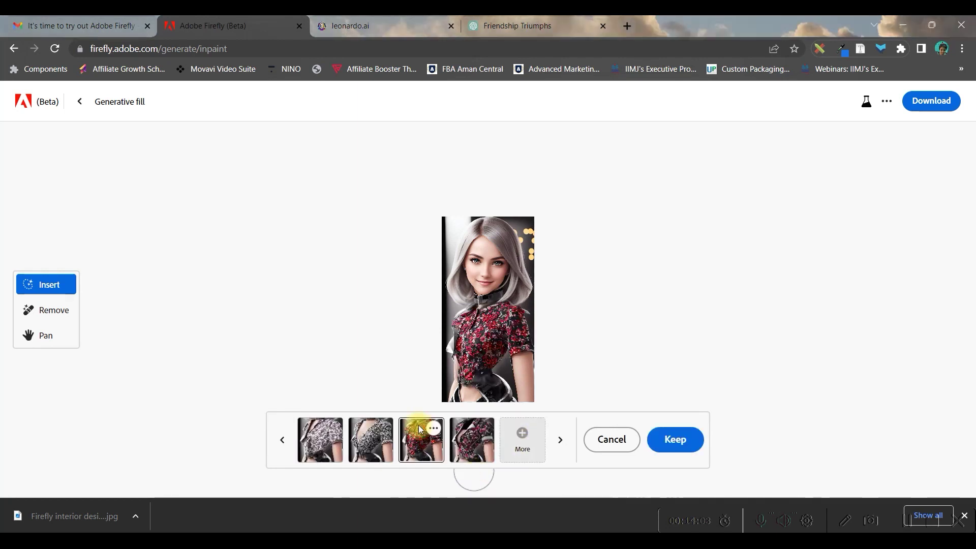
{"action": "left_click", "coordinate": [943, 104]}
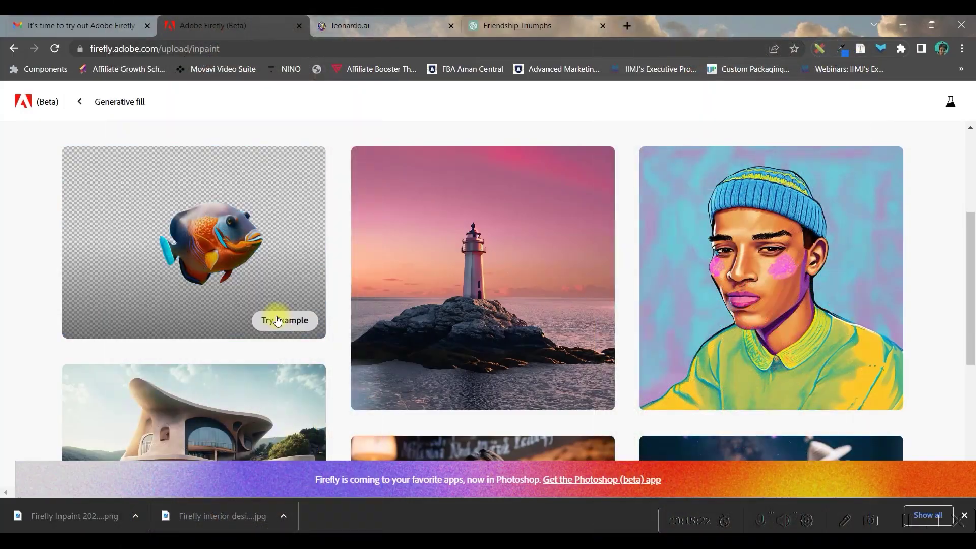
Open the orange fish coral reef sample in the Generative fill editor
{"action": "left_click", "coordinate": [278, 320]}
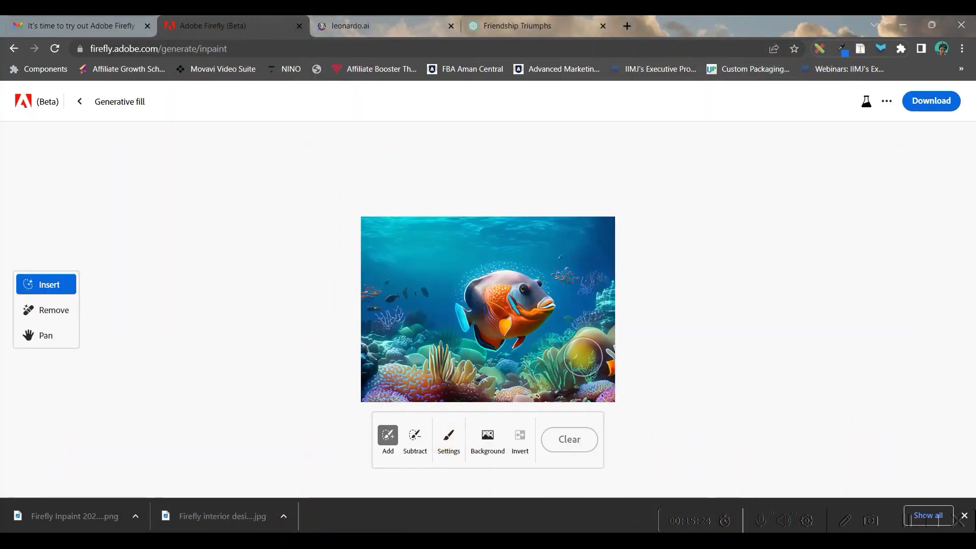
Mask the side corals and generate fills from the pasted bonsai tree prompt
{"action": "mouse_move", "coordinate": [582, 356]}
{"action": "left_mouse_down"}
{"action": "mouse_move", "coordinate": [592, 348]}
{"action": "mouse_move", "coordinate": [601, 359]}
{"action": "mouse_move", "coordinate": [583, 375]}
{"action": "left_mouse_up"}
{"action": "mouse_move", "coordinate": [367, 336]}
{"action": "left_mouse_down"}
{"action": "mouse_move", "coordinate": [375, 323]}
{"action": "mouse_move", "coordinate": [448, 341]}
{"action": "left_mouse_up"}
{"action": "left_click", "coordinate": [339, 448]}
{"action": "type", "text": "a"}
{"action": "left_click_drag", "start_coordinate": [339, 447], "coordinate": [168, 447]}
{"action": "type", "text": "a forest clearing, dozens of purple glowing crystals around the roots, growing on a rocky tile"}
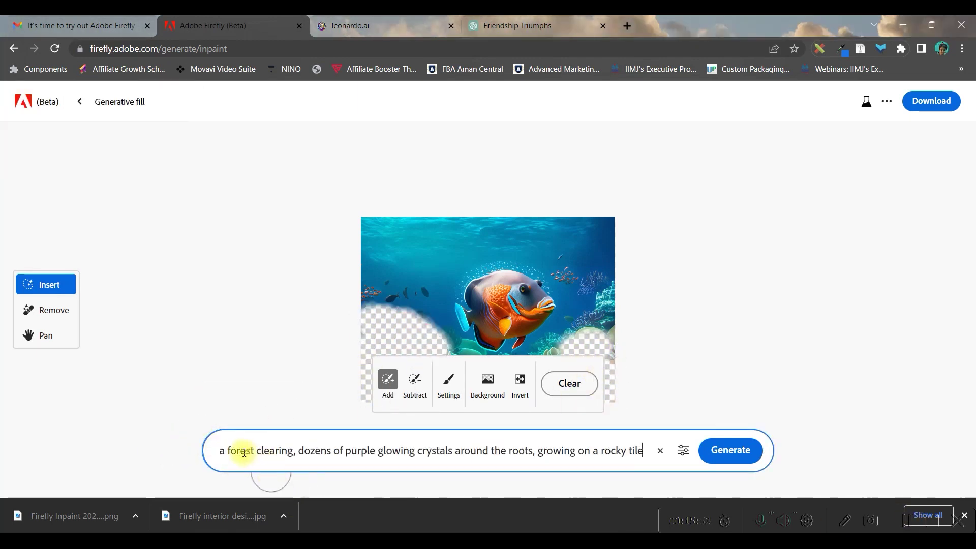
{"action": "left_click_drag", "start_coordinate": [279, 456], "coordinate": [192, 457]}
{"action": "left_click", "coordinate": [366, 460]}
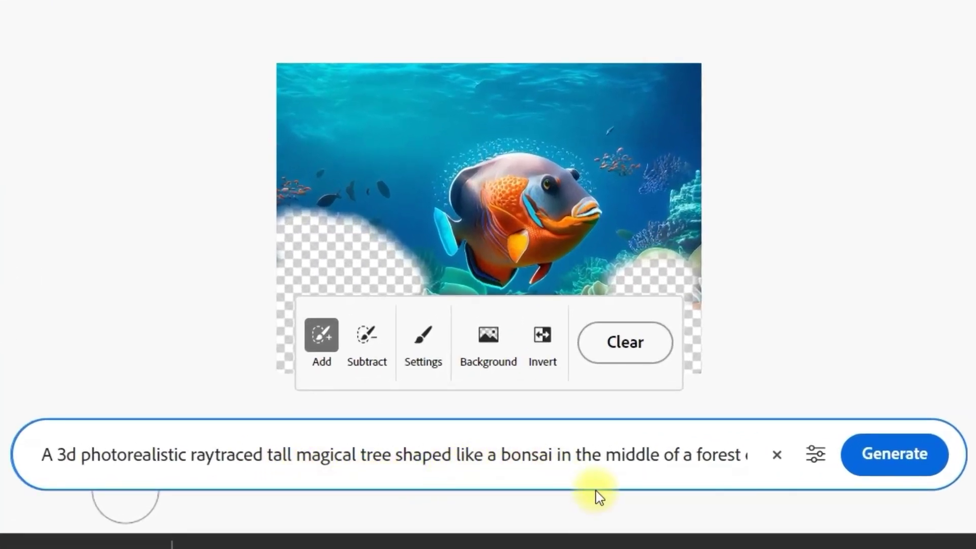
{"action": "left_click", "coordinate": [897, 457]}
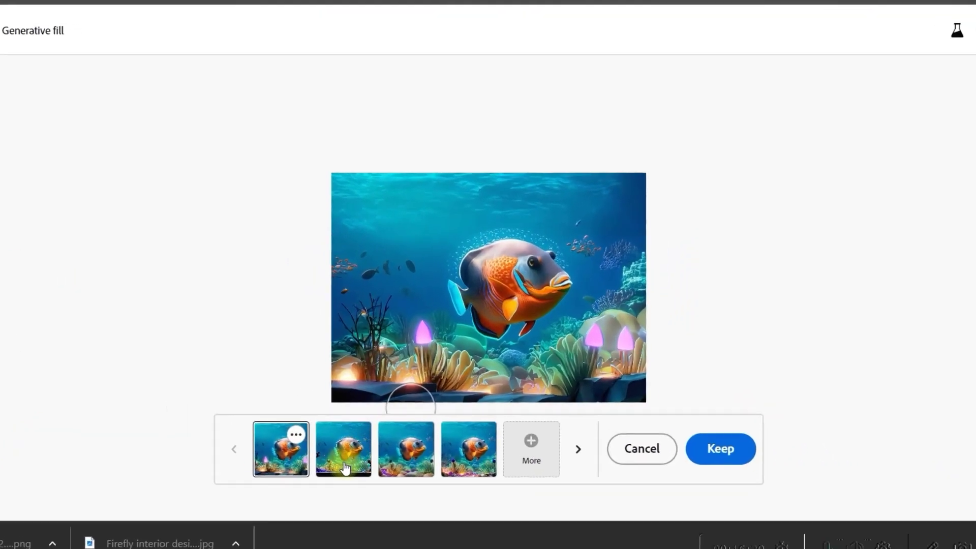
Keep the fourth variation with glowing purple crystals and download the fish scene
{"action": "left_click", "coordinate": [371, 452]}
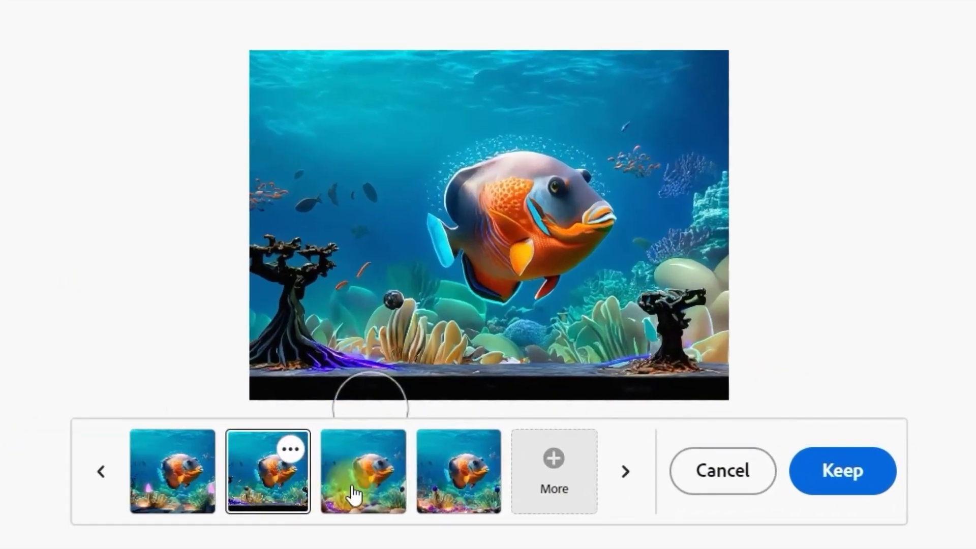
{"action": "left_click", "coordinate": [354, 493]}
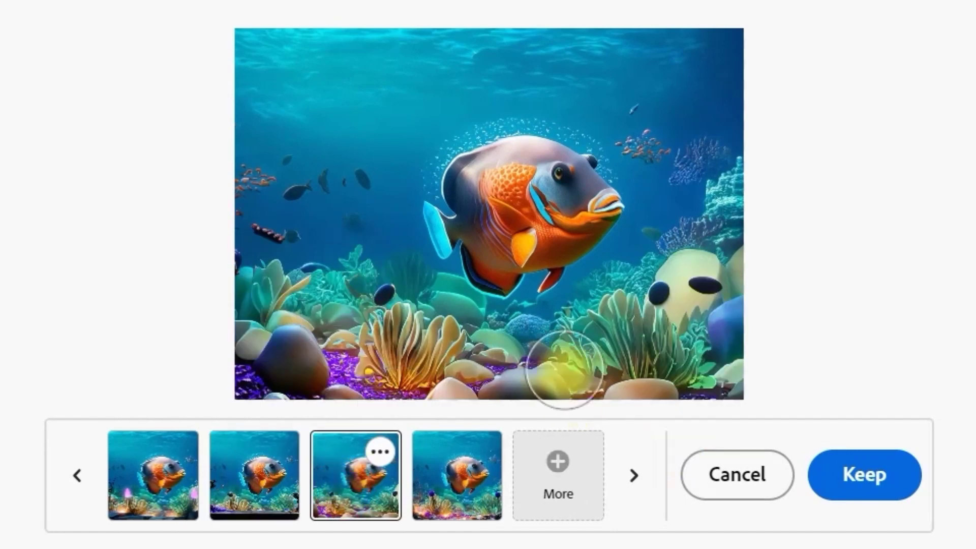
{"action": "left_click", "coordinate": [453, 459]}
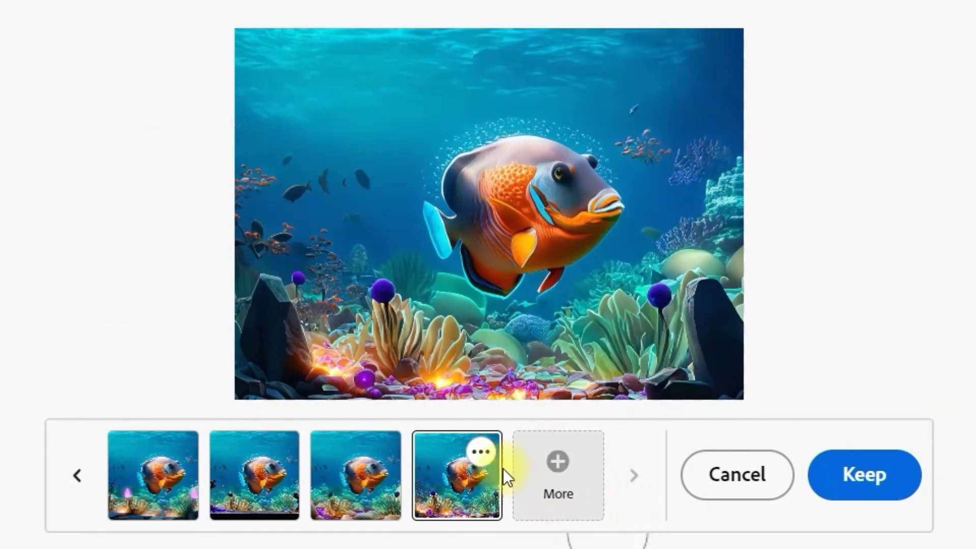
{"action": "left_click", "coordinate": [868, 481]}
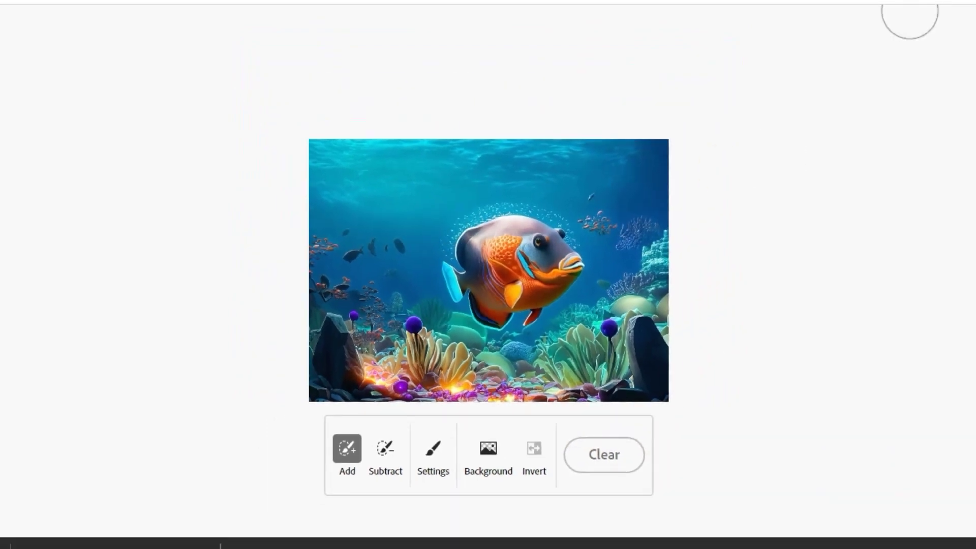
{"action": "left_click", "coordinate": [934, 101]}
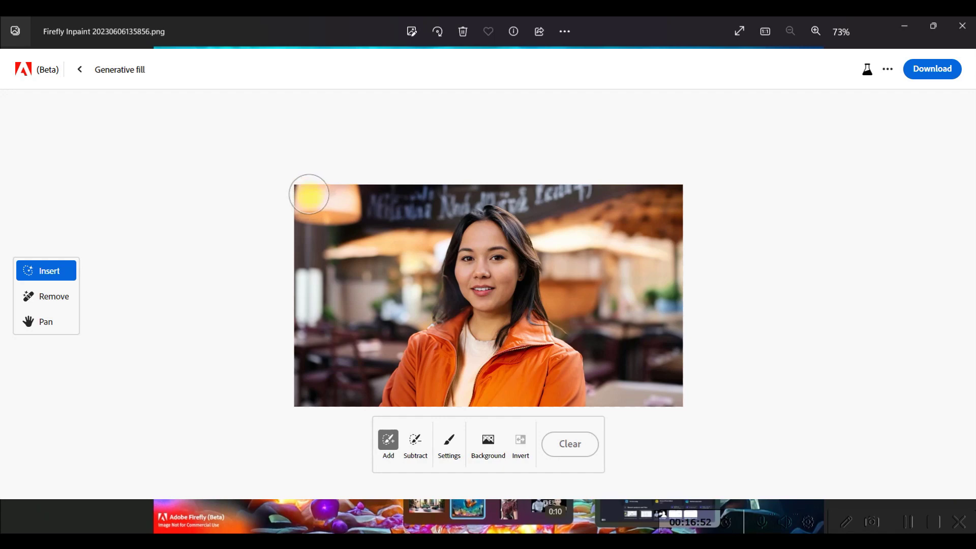
Mask the background, choose the riverside village variation and download it as PNG
{"action": "left_click_drag", "start_coordinate": [309, 192], "coordinate": [447, 200]}
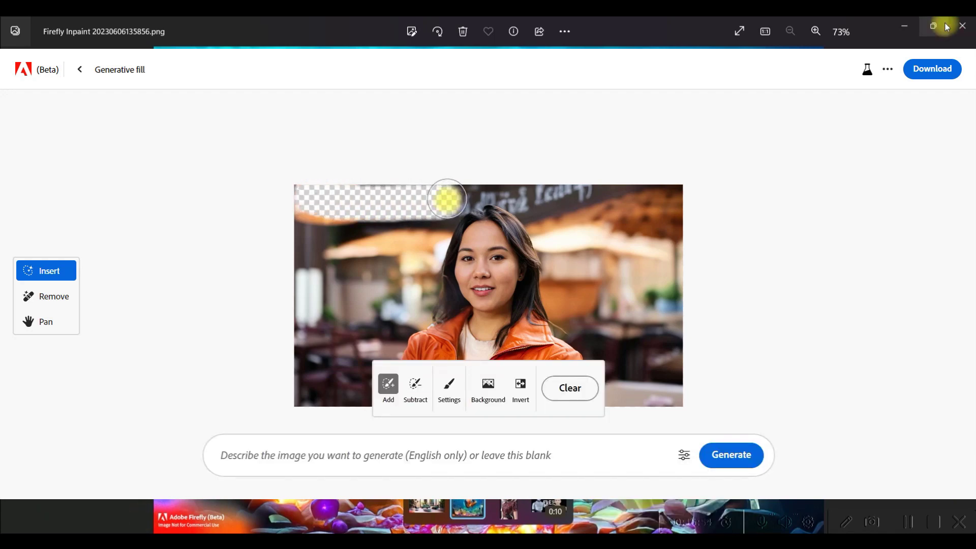
{"action": "left_click", "coordinate": [488, 387]}
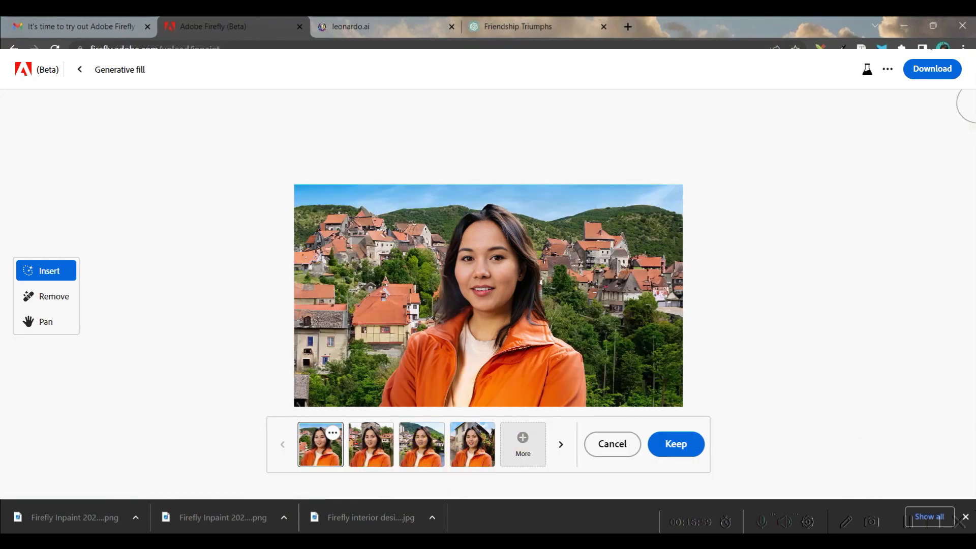
{"action": "left_click", "coordinate": [936, 68]}
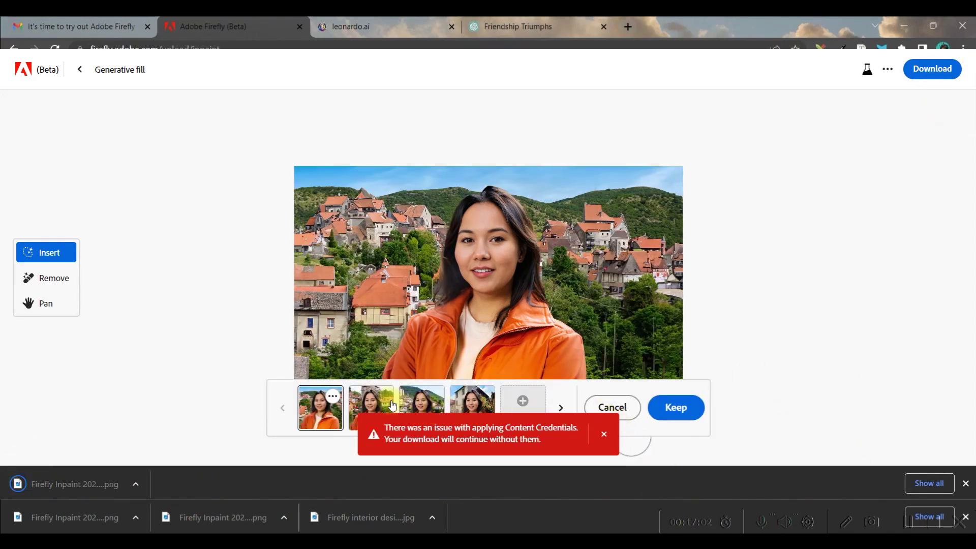
{"action": "left_click", "coordinate": [382, 405]}
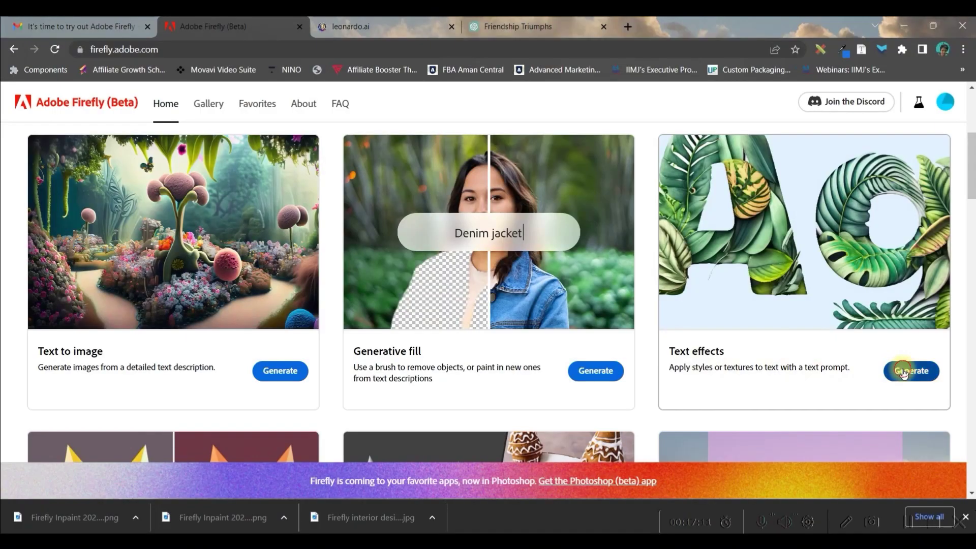
Start a Text effect from the flower lei sample prompt with the text 'VP'
{"action": "left_click", "coordinate": [894, 370]}
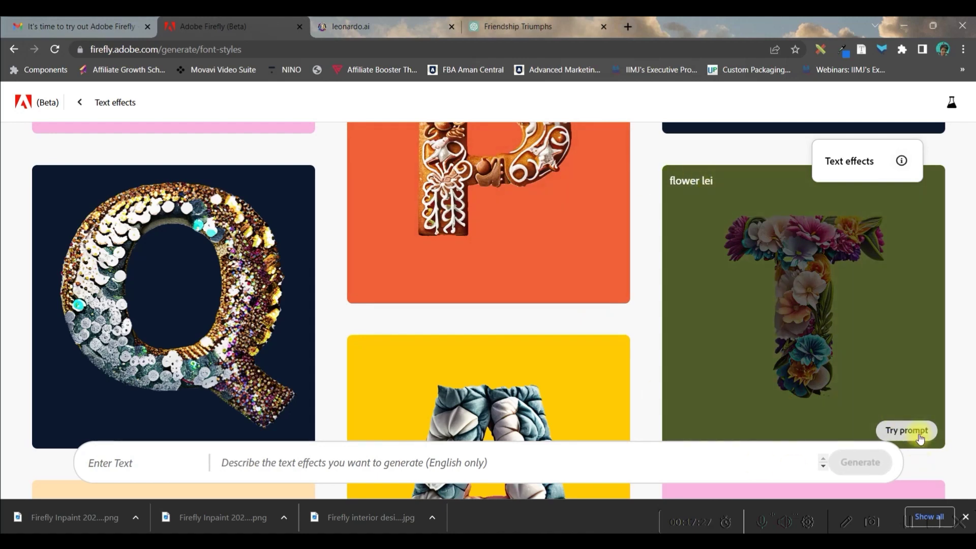
{"action": "left_click", "coordinate": [920, 437]}
{"action": "left_click_drag", "start_coordinate": [127, 459], "coordinate": [42, 454]}
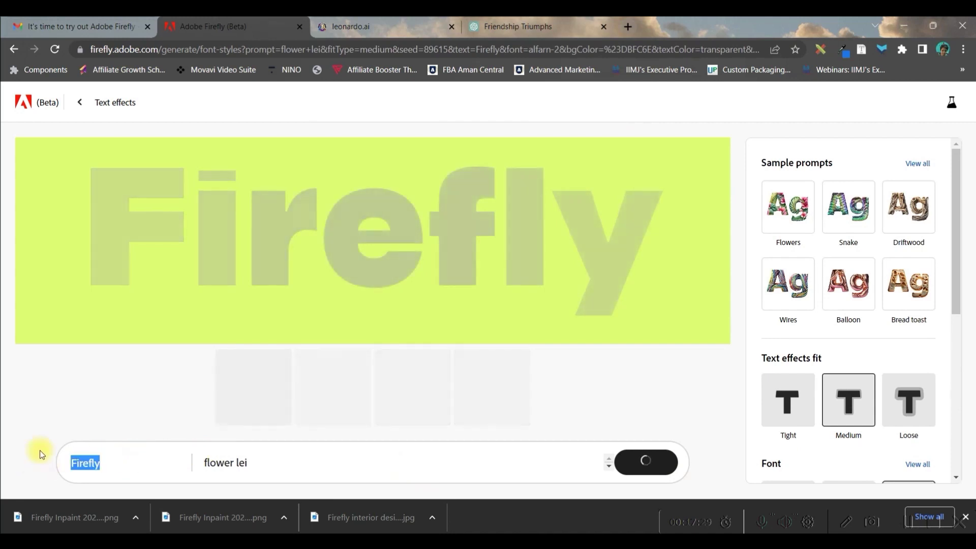
{"action": "type", "text": "VP"}
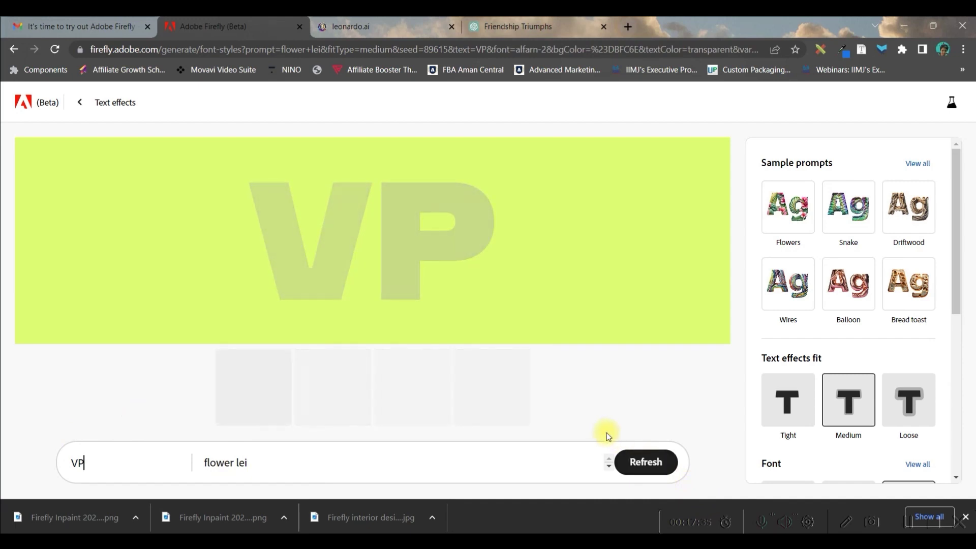
Browse the sample prompts and settle on the first flowery V variation
{"action": "left_click", "coordinate": [916, 167]}
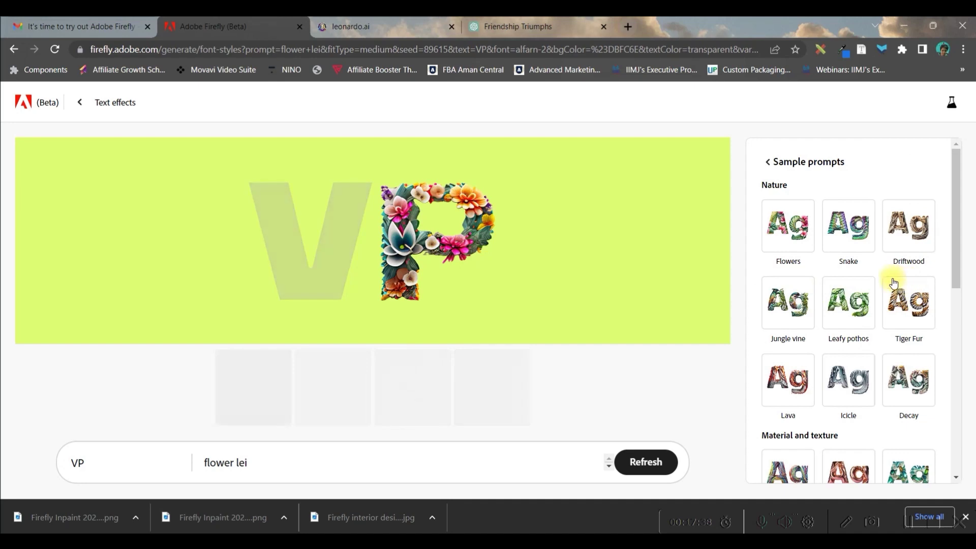
{"action": "scroll", "coordinate": [894, 283], "scroll_direction": "down", "scroll_amount": 4}
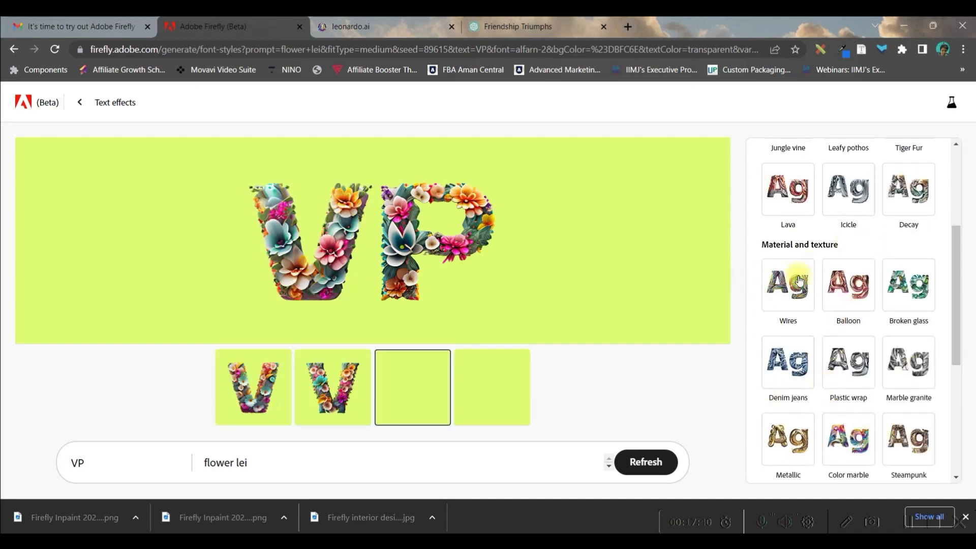
{"action": "scroll", "coordinate": [818, 264], "scroll_direction": "up", "scroll_amount": 4}
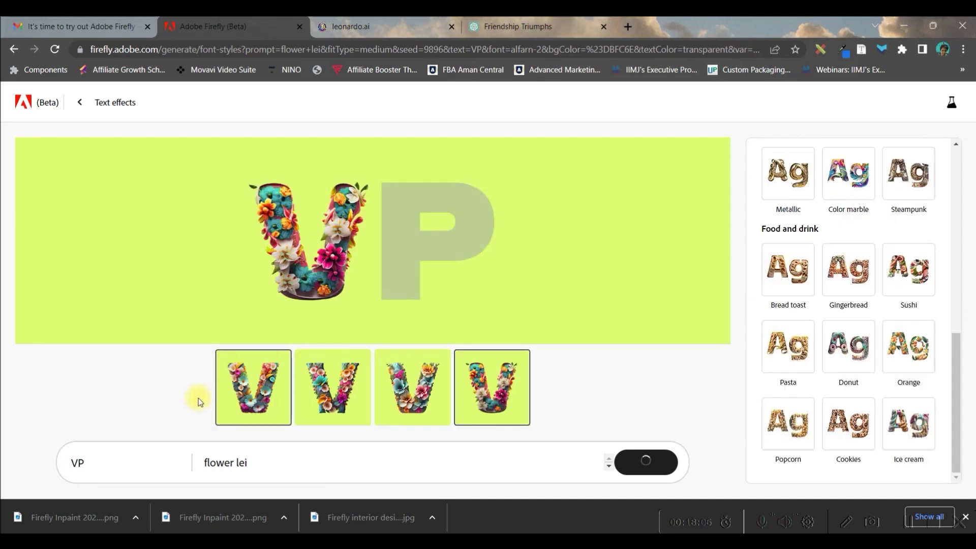
{"action": "left_click", "coordinate": [331, 391]}
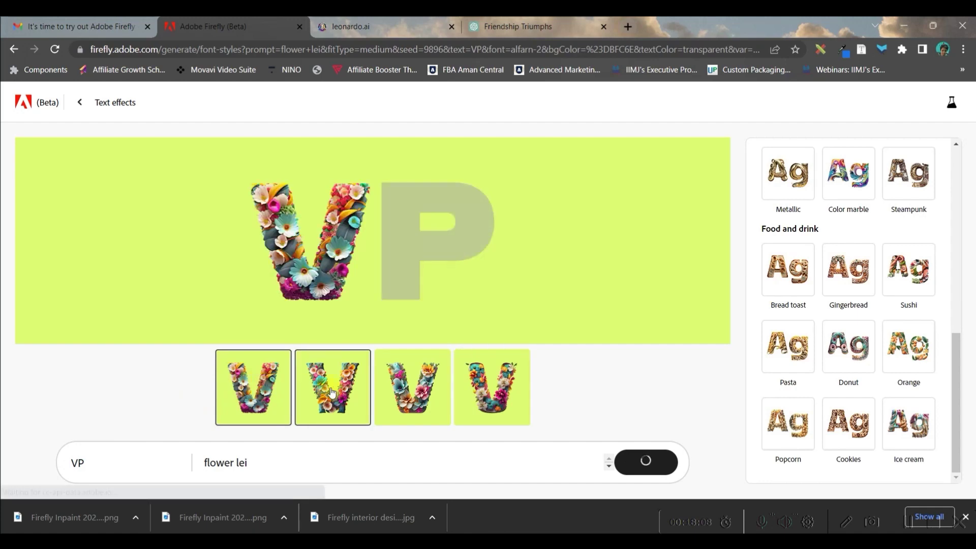
{"action": "left_click", "coordinate": [264, 402]}
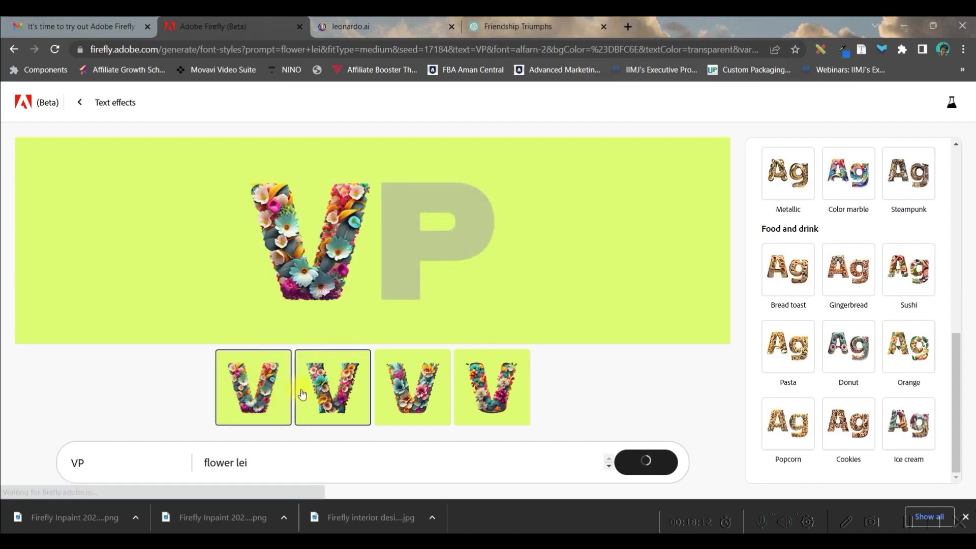
{"action": "scroll", "coordinate": [803, 244], "scroll_direction": "up", "scroll_amount": 10}
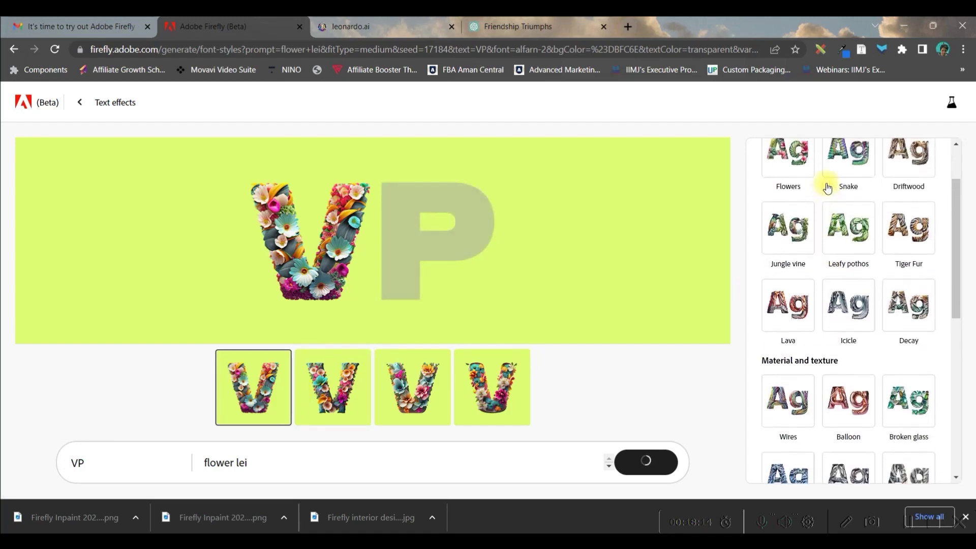
Set the VP text effect to Loose fit, black background and Cooper font
{"action": "left_click", "coordinate": [768, 163]}
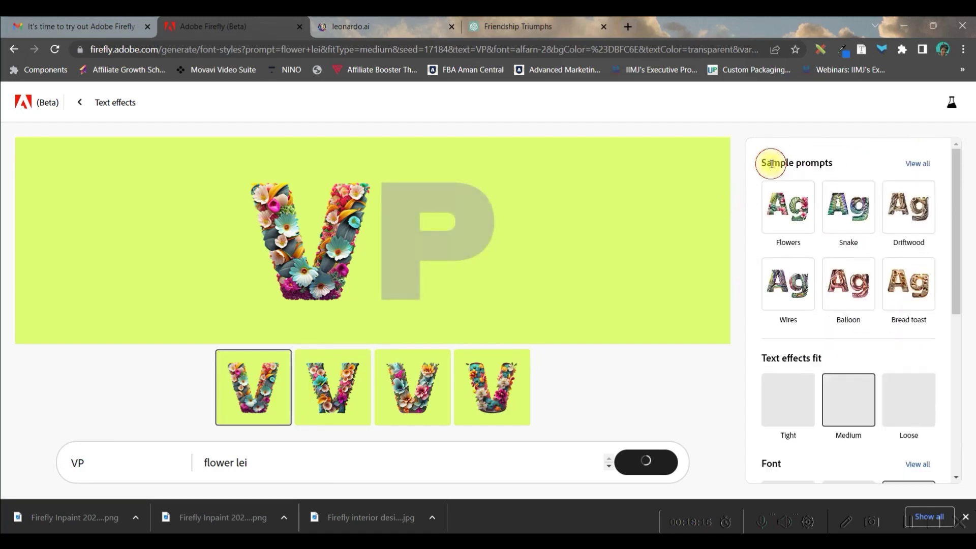
{"action": "scroll", "coordinate": [898, 398], "scroll_direction": "down", "scroll_amount": 4}
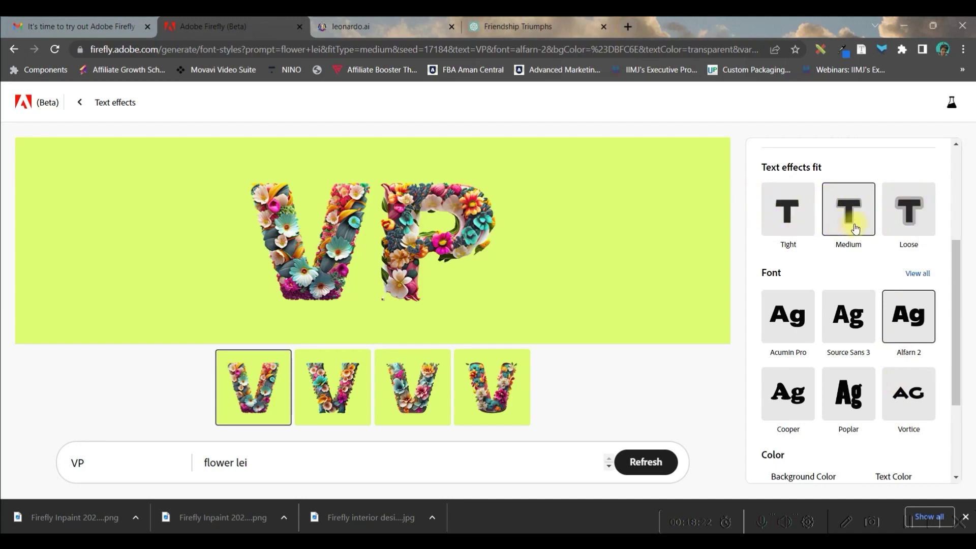
{"action": "left_click", "coordinate": [916, 217]}
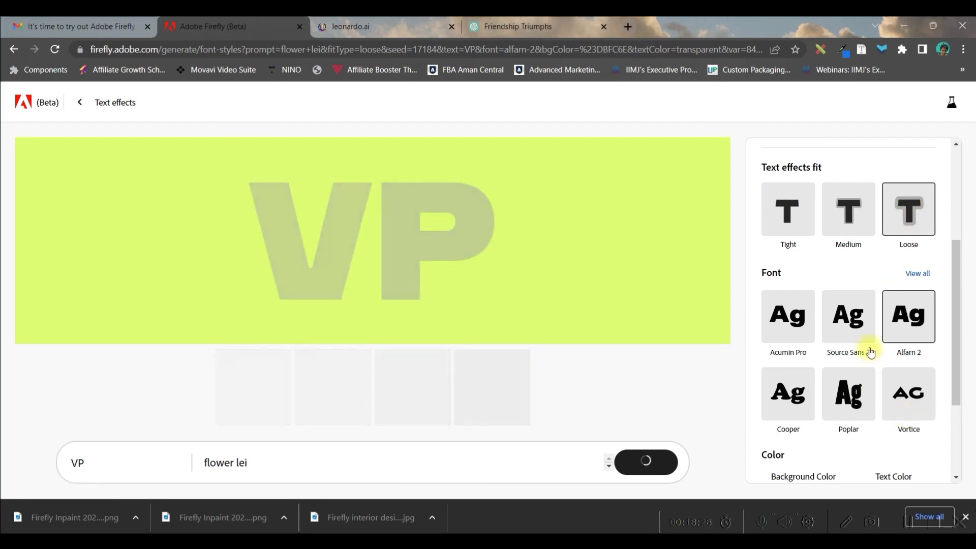
{"action": "scroll", "coordinate": [804, 320], "scroll_direction": "down", "scroll_amount": 3}
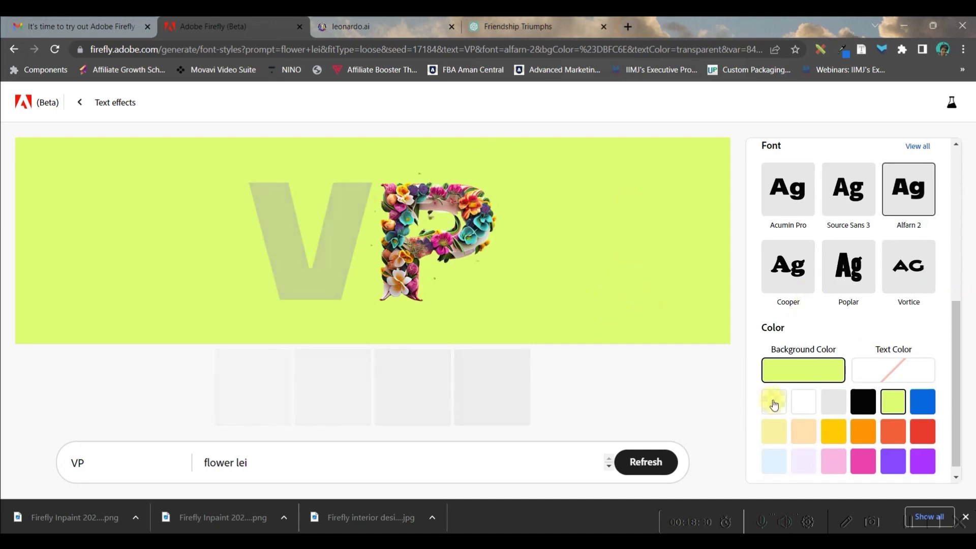
{"action": "left_click", "coordinate": [863, 401]}
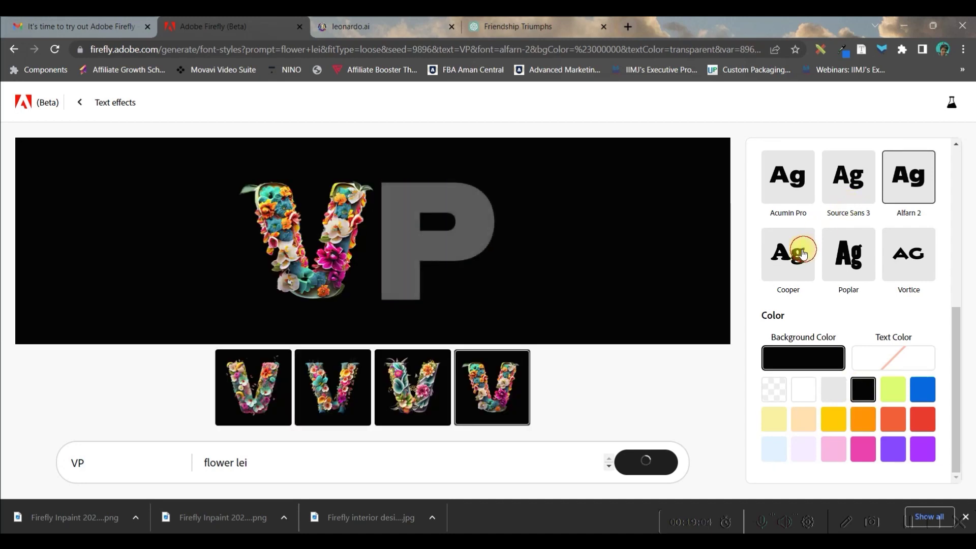
{"action": "left_click", "coordinate": [802, 253]}
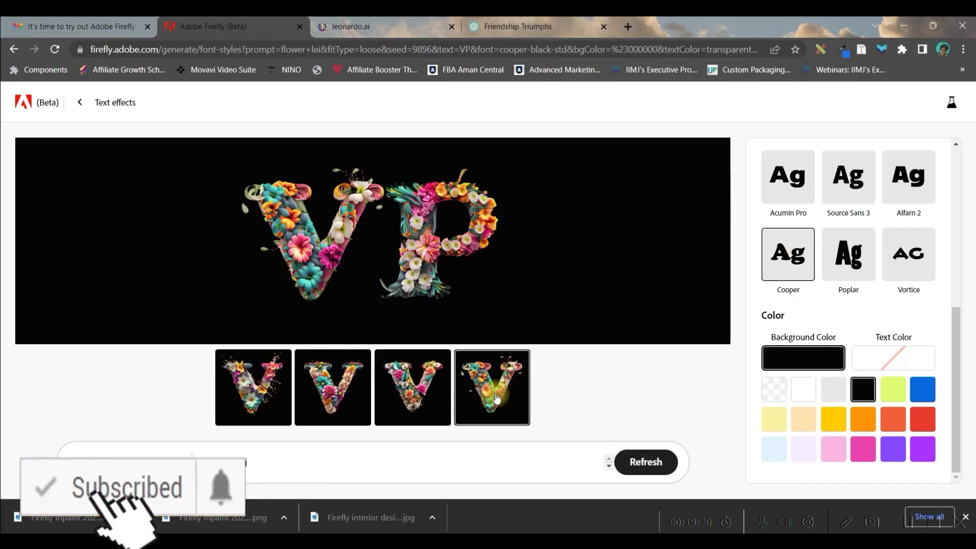
{"action": "mouse_move", "coordinate": [689, 161]}
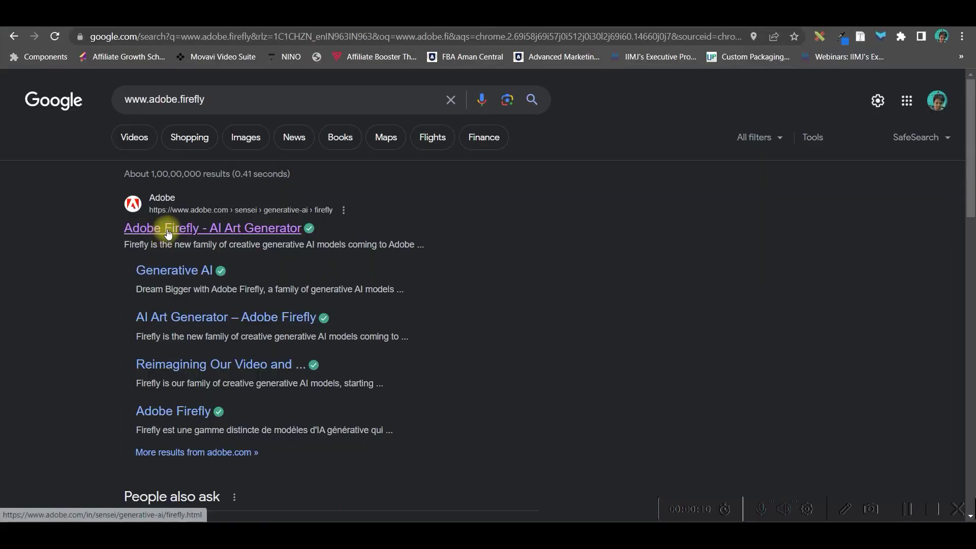
Open Adobe's Firefly page from the search results, try the Sign up for Firefly link, then return
{"action": "left_click", "coordinate": [257, 229]}
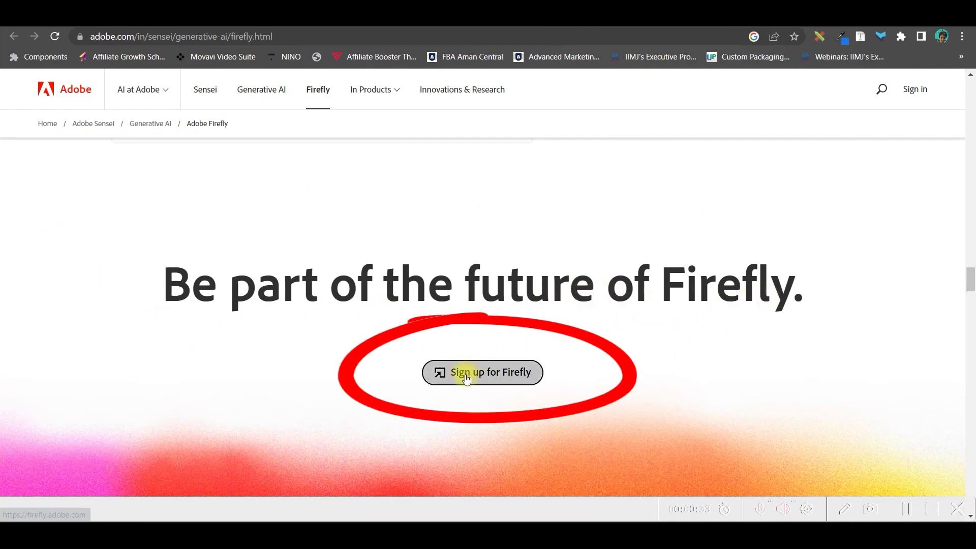
{"action": "left_click", "coordinate": [501, 382]}
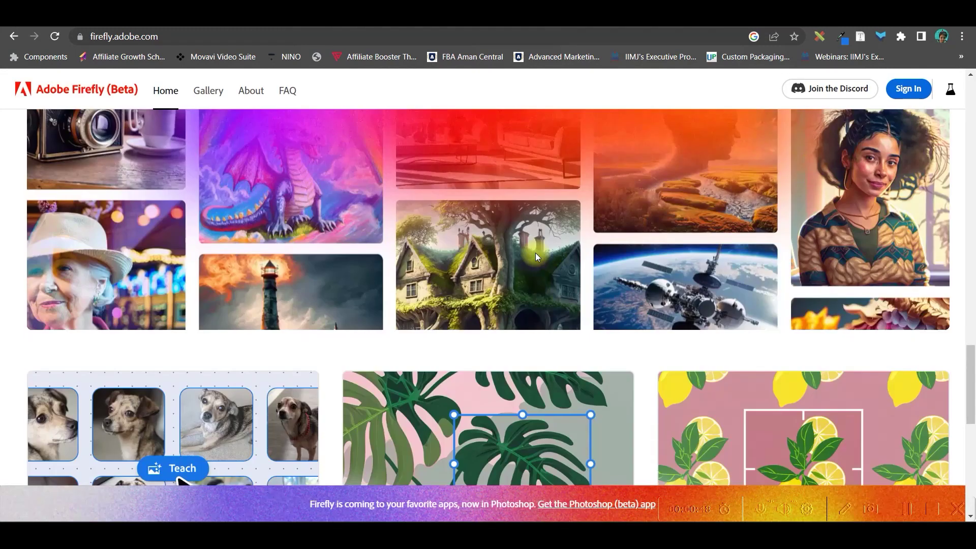
{"action": "scroll", "coordinate": [545, 255], "scroll_direction": "up", "scroll_amount": 15}
{"action": "key", "text": "alt+Left"}
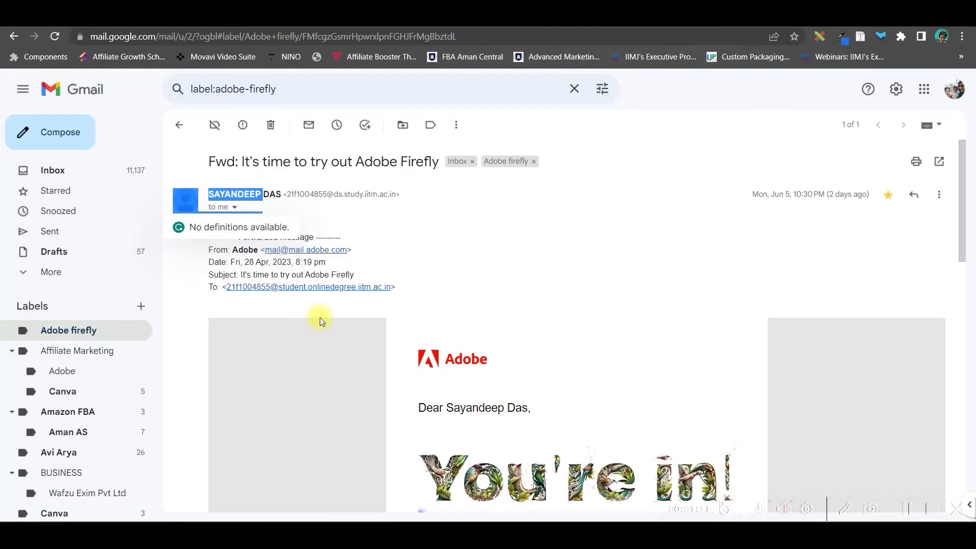
{"action": "scroll", "coordinate": [394, 251], "scroll_direction": "down", "scroll_amount": 3}
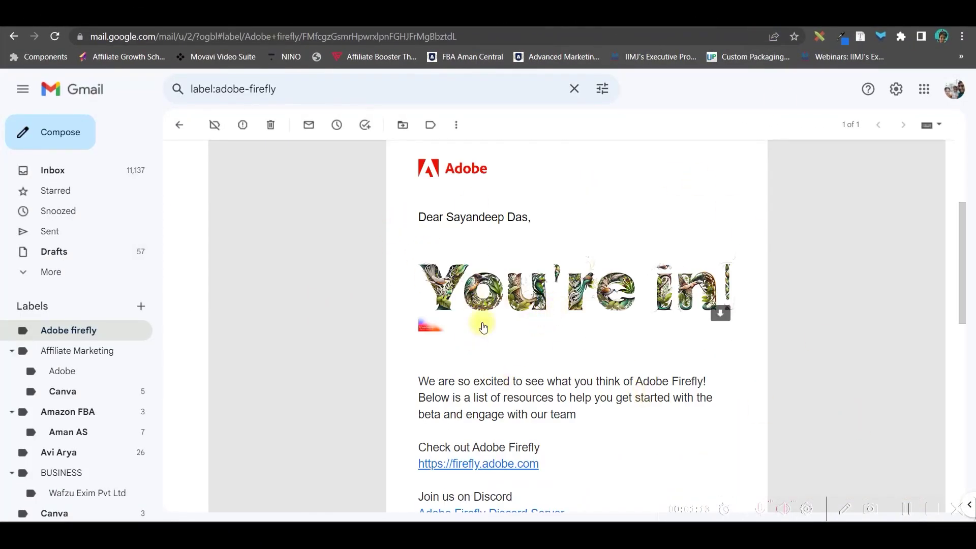
{"action": "scroll", "coordinate": [738, 265], "scroll_direction": "down", "scroll_amount": 1}
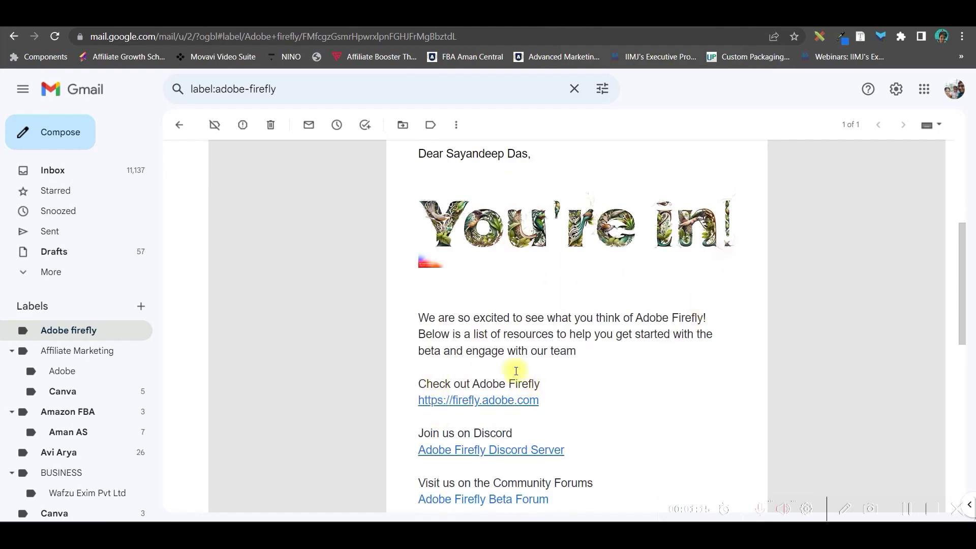
{"action": "scroll", "coordinate": [510, 395], "scroll_direction": "down", "scroll_amount": 2}
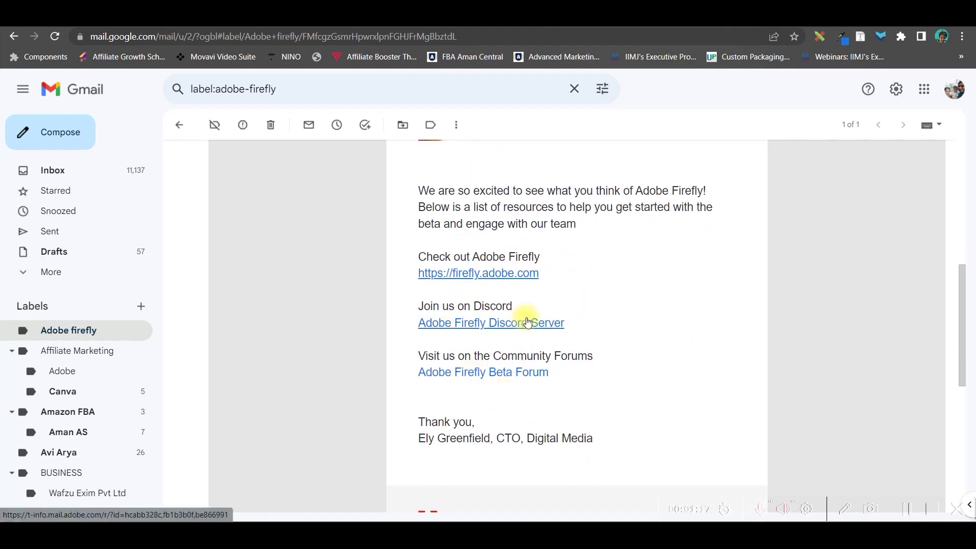